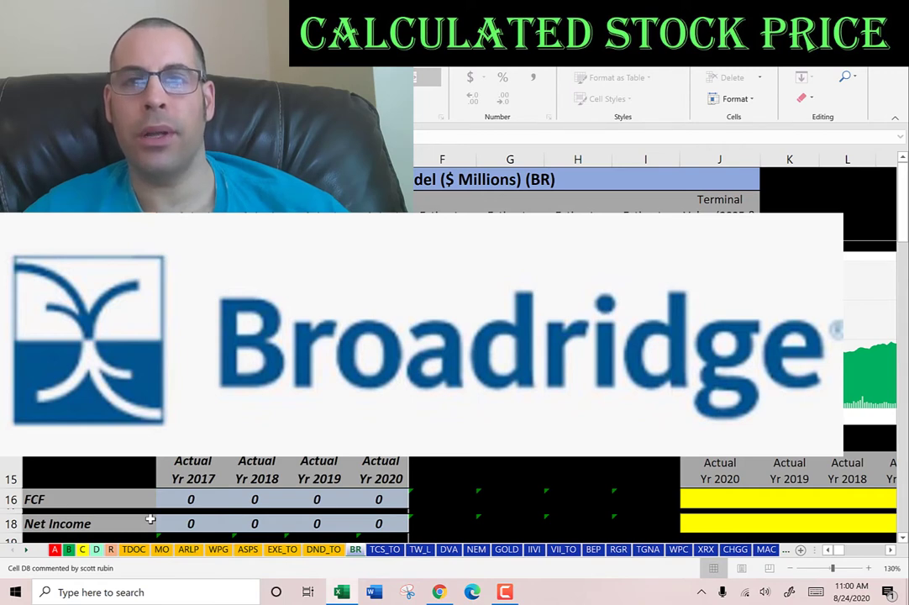
Step: Enter Broadridge's 15.8 billion market cap from Yahoo Finance into the input cell
{"action": "key", "text": "alt+Tab"}
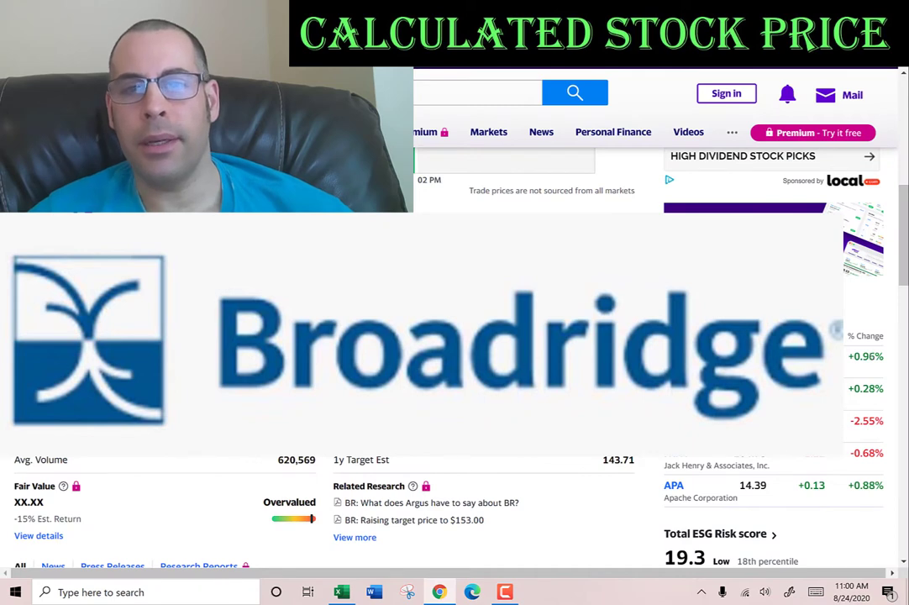
{"action": "double_click", "coordinate": [606, 277]}
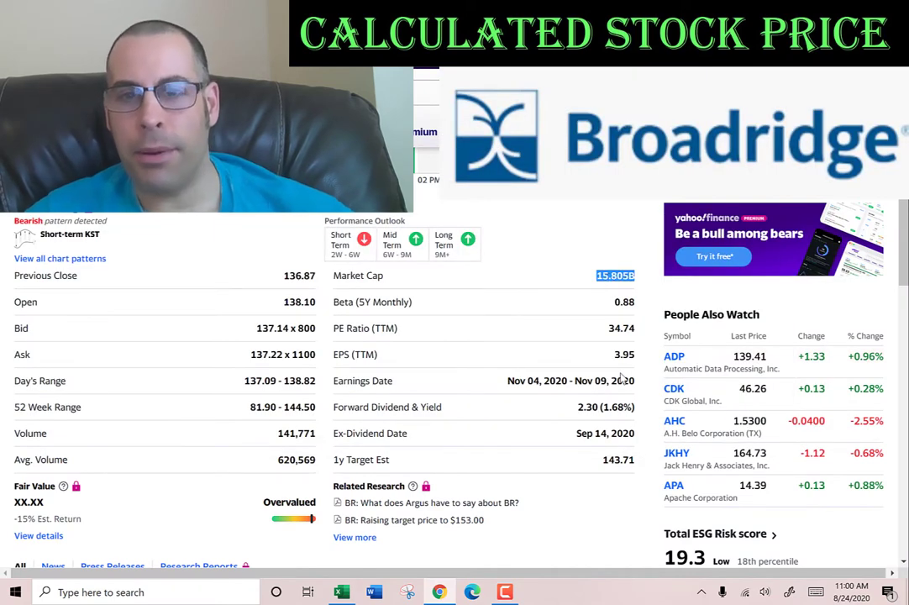
{"action": "key", "text": "alt+Tab"}
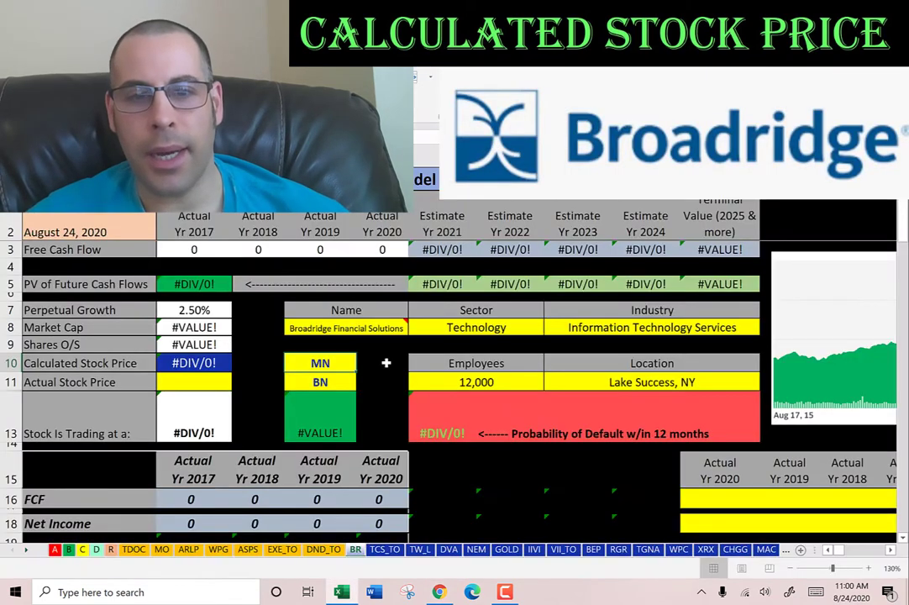
{"action": "type", "text": "15.8"}
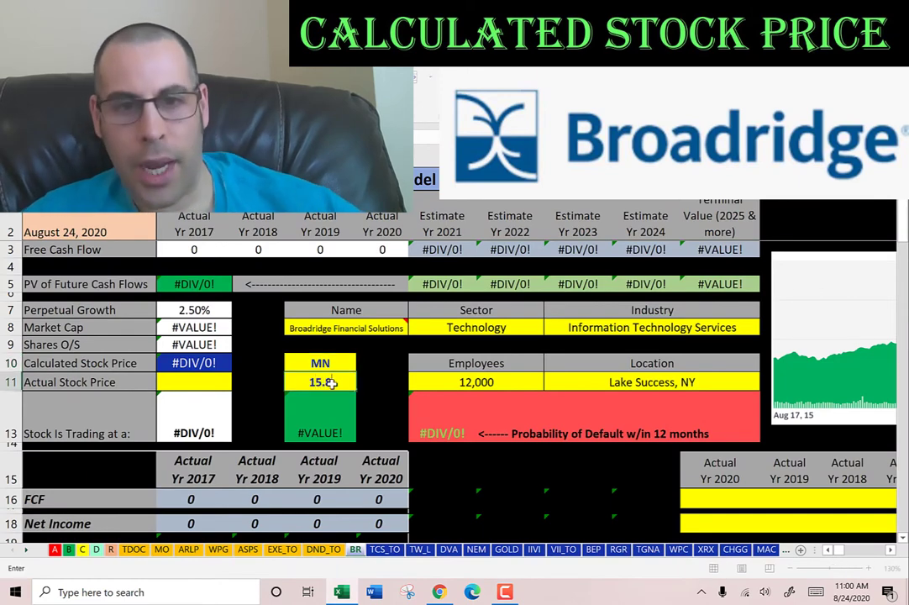
{"action": "key", "text": "Return"}
Step: Copy the 137.36 share price from the Yahoo Finance quote
{"action": "key", "text": "alt+Tab"}
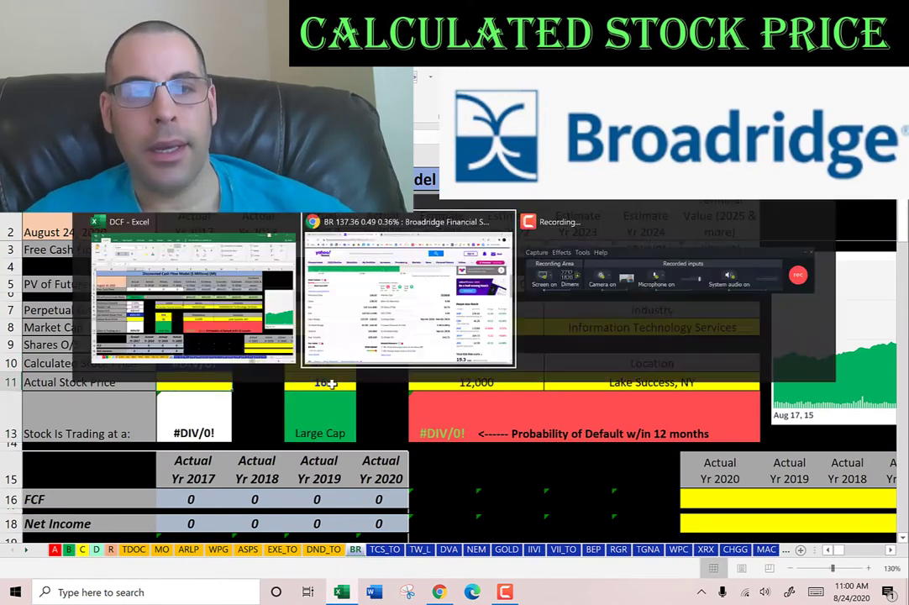
{"action": "scroll", "coordinate": [333, 384], "scroll_direction": "up", "scroll_amount": 5}
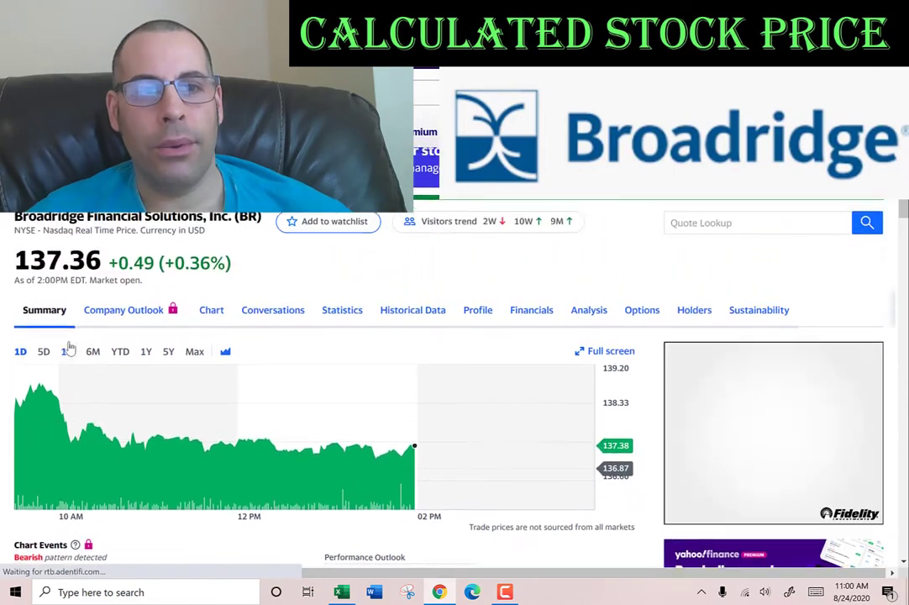
{"action": "double_click", "coordinate": [59, 322]}
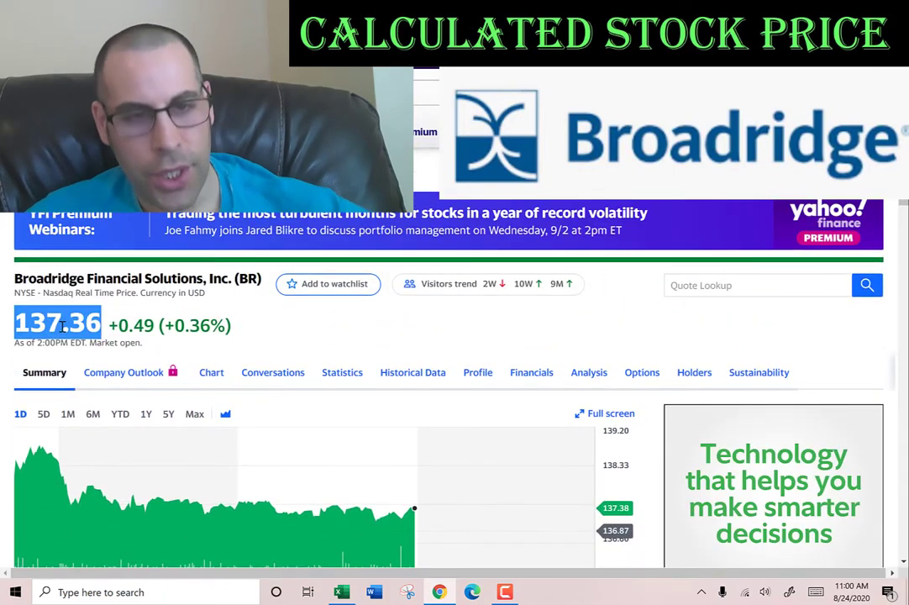
{"action": "key", "text": "alt+Tab"}
{"action": "key", "text": "alt+Tab"}
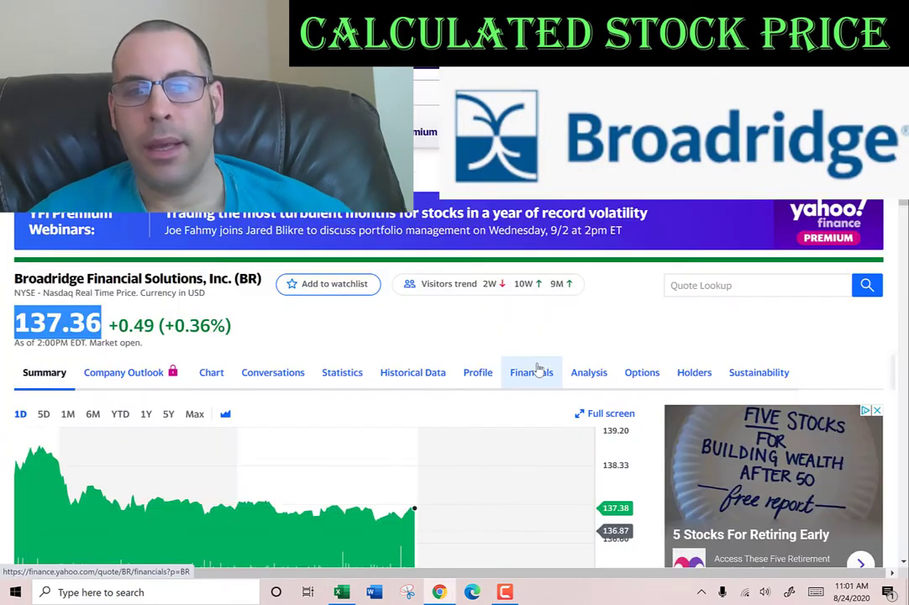
Step: Paste the Free Cash Flow row from Yahoo's cash flow statement as text into the FCF cells
{"action": "left_click", "coordinate": [538, 372]}
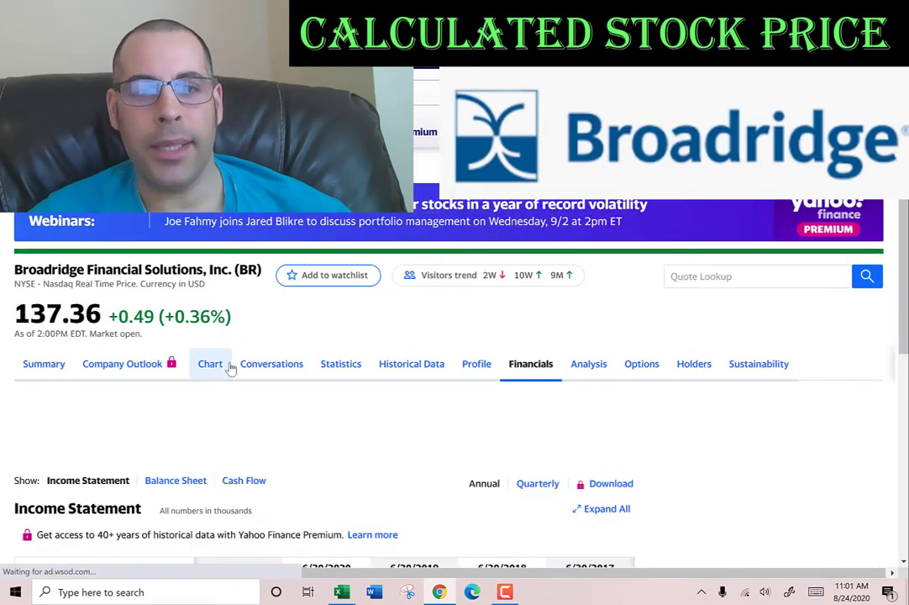
{"action": "left_click", "coordinate": [249, 482]}
{"action": "scroll", "coordinate": [312, 303], "scroll_direction": "down", "scroll_amount": 6}
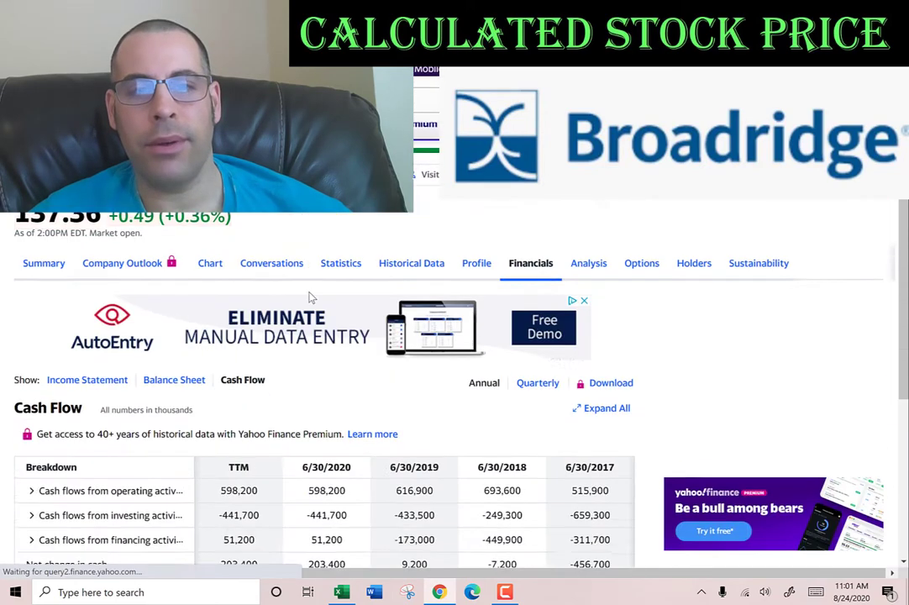
{"action": "scroll", "coordinate": [307, 286], "scroll_direction": "down", "scroll_amount": 1}
{"action": "left_click_drag", "start_coordinate": [309, 277], "coordinate": [607, 287]}
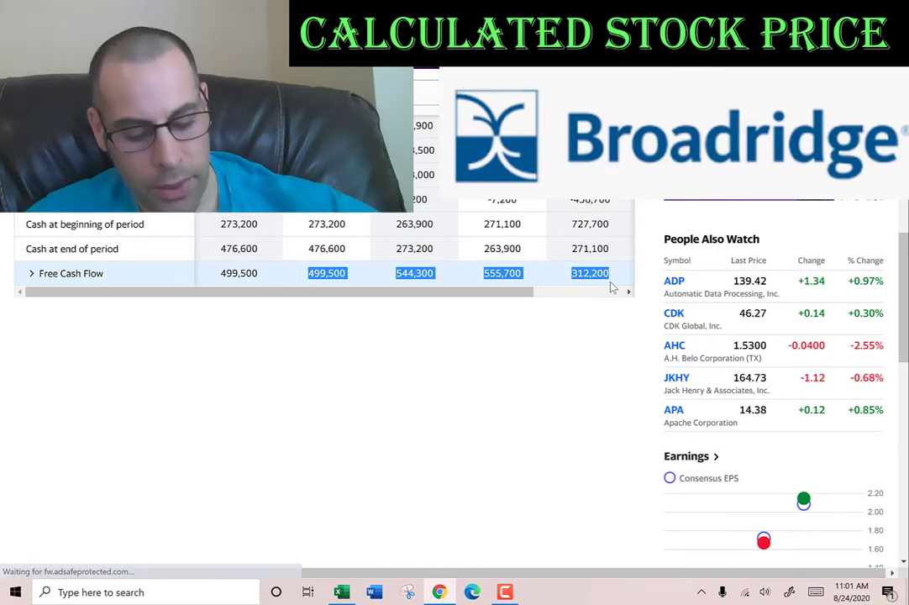
{"action": "key", "text": "alt+Tab"}
{"action": "key", "text": "shift+F10"}
{"action": "key", "text": "s"}
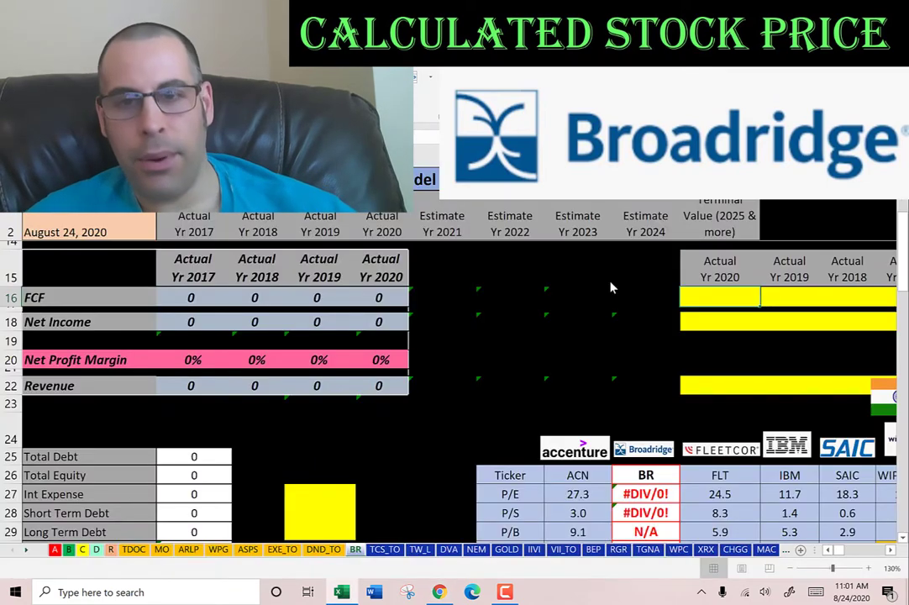
{"action": "key", "text": "Return"}
Step: Paste the income statement's Net Income row as text into the Net Income cells
{"action": "key", "text": "alt+Tab"}
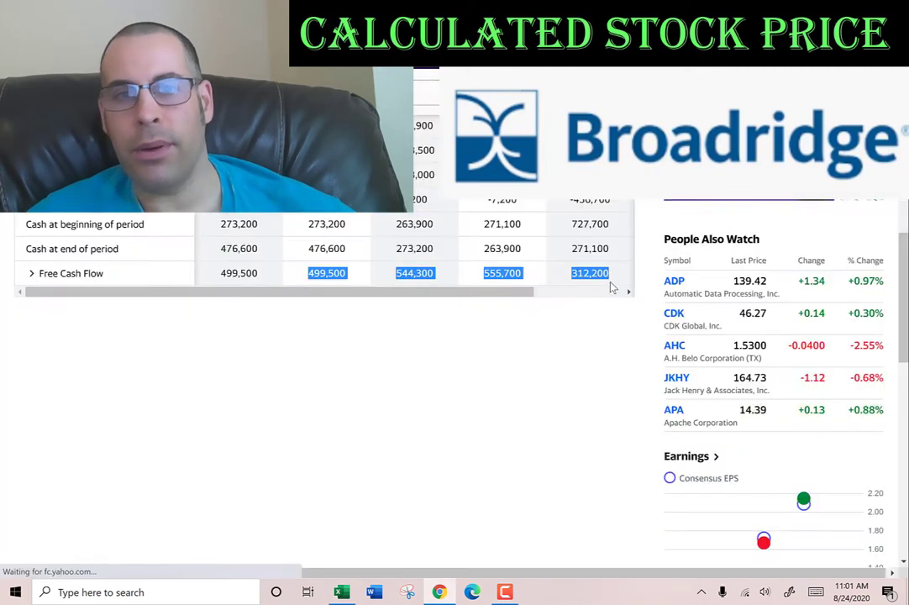
{"action": "scroll", "coordinate": [611, 286], "scroll_direction": "up", "scroll_amount": 2}
{"action": "scroll", "coordinate": [202, 233], "scroll_direction": "up", "scroll_amount": 1}
{"action": "left_click", "coordinate": [81, 228]}
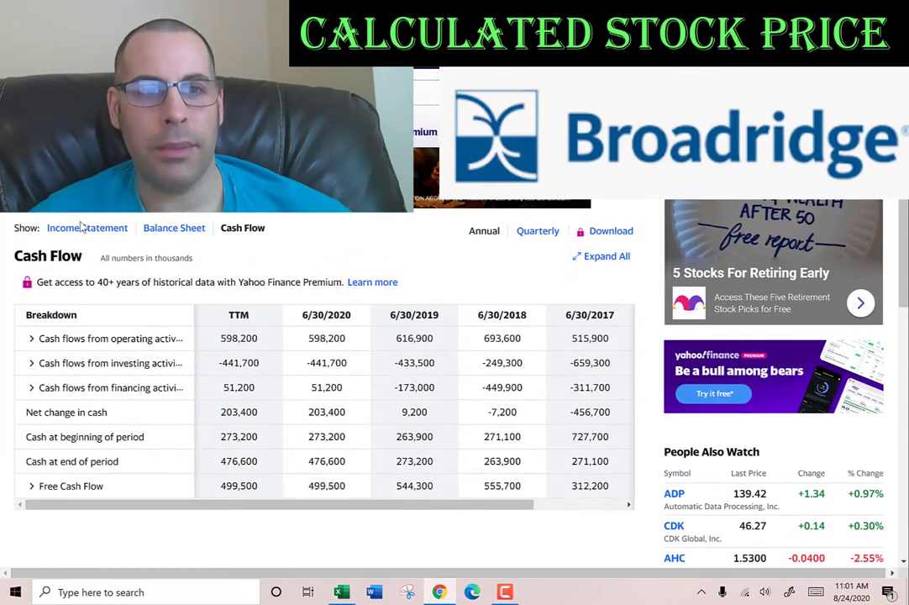
{"action": "scroll", "coordinate": [316, 287], "scroll_direction": "down", "scroll_amount": 3}
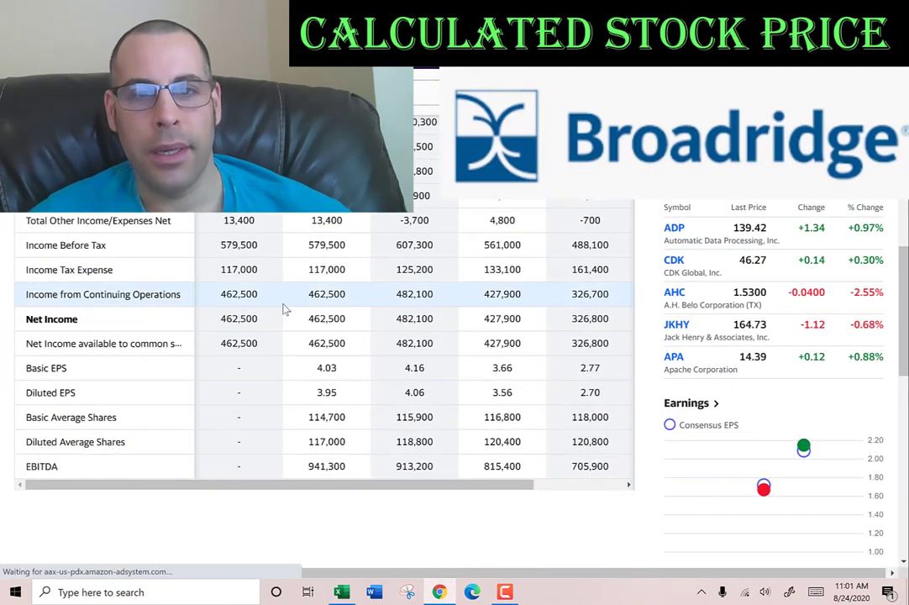
{"action": "left_click_drag", "start_coordinate": [307, 319], "coordinate": [522, 319]}
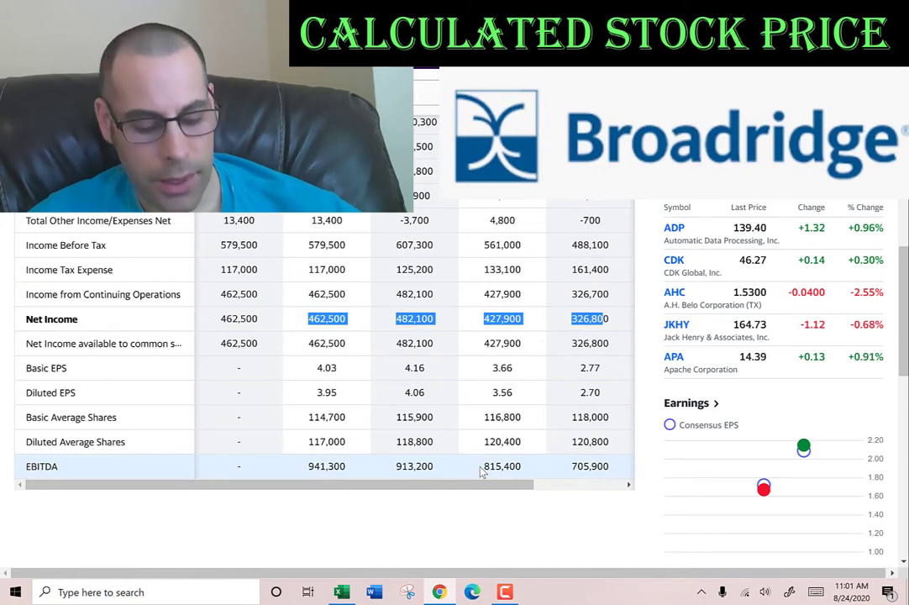
{"action": "key", "text": "alt+Tab"}
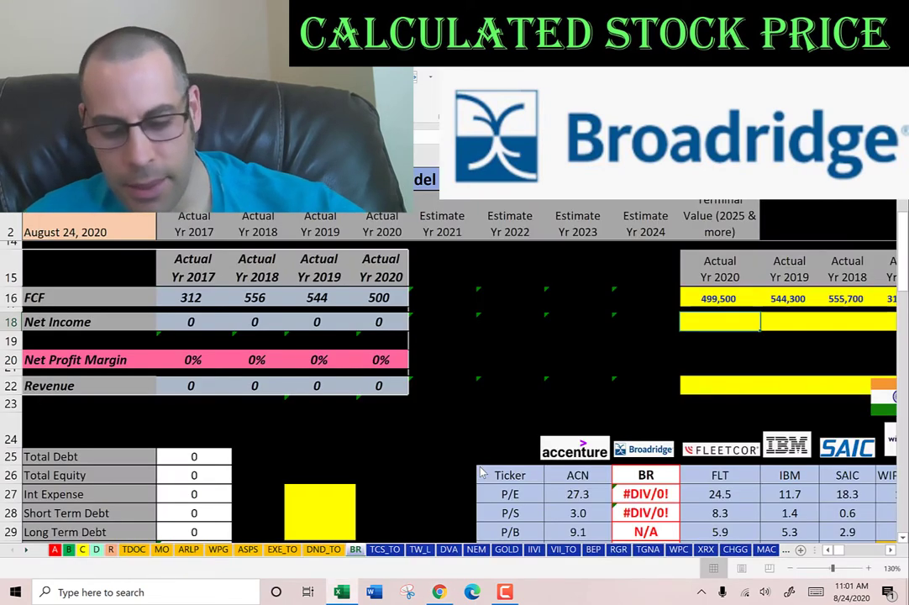
{"action": "key", "text": "shift+F10"}
{"action": "key", "text": "s"}
{"action": "key", "text": "Return"}
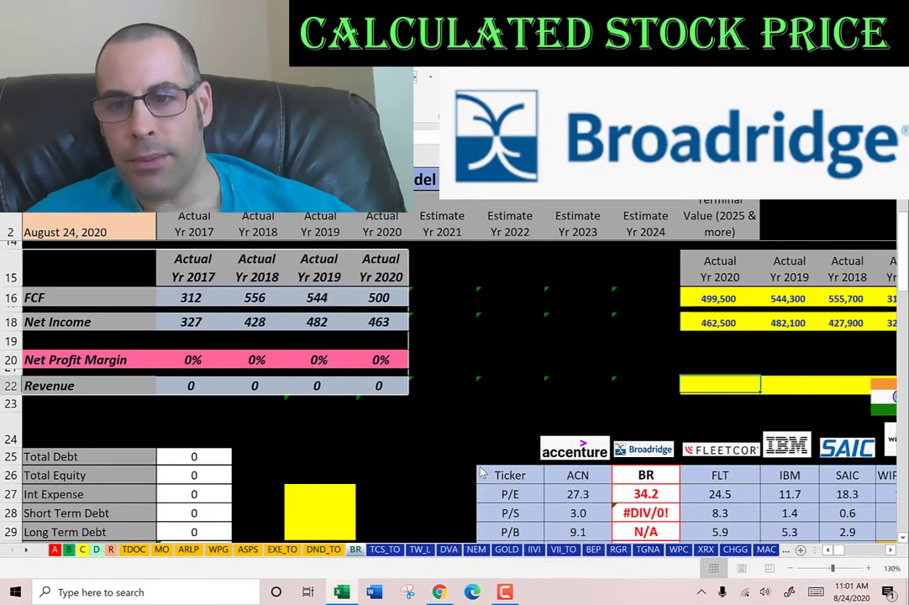
Step: Paste the 2020–2017 Total Revenue figures as text into the Revenue cells
{"action": "key", "text": "alt+Tab"}
{"action": "scroll", "coordinate": [481, 471], "scroll_direction": "up", "scroll_amount": 3}
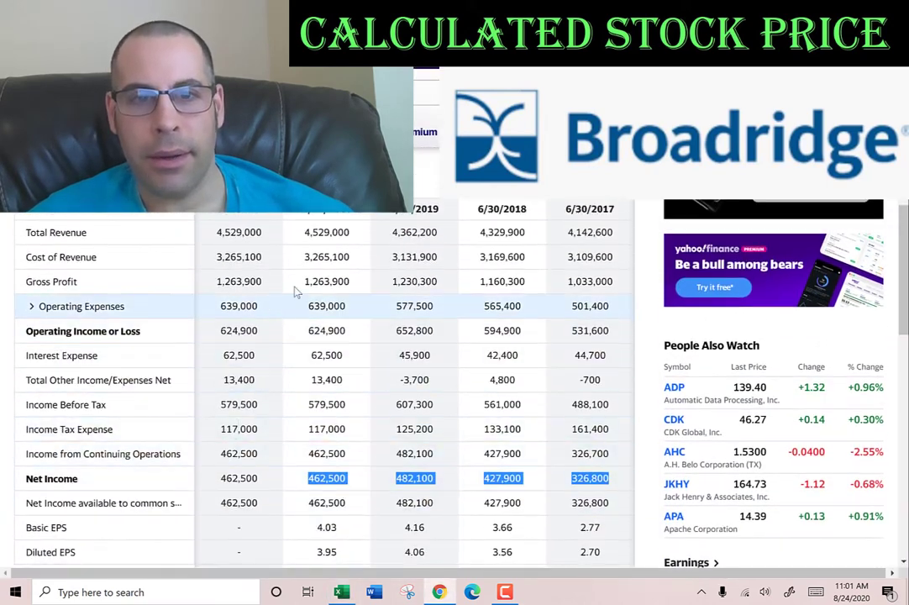
{"action": "left_click_drag", "start_coordinate": [304, 226], "coordinate": [619, 244]}
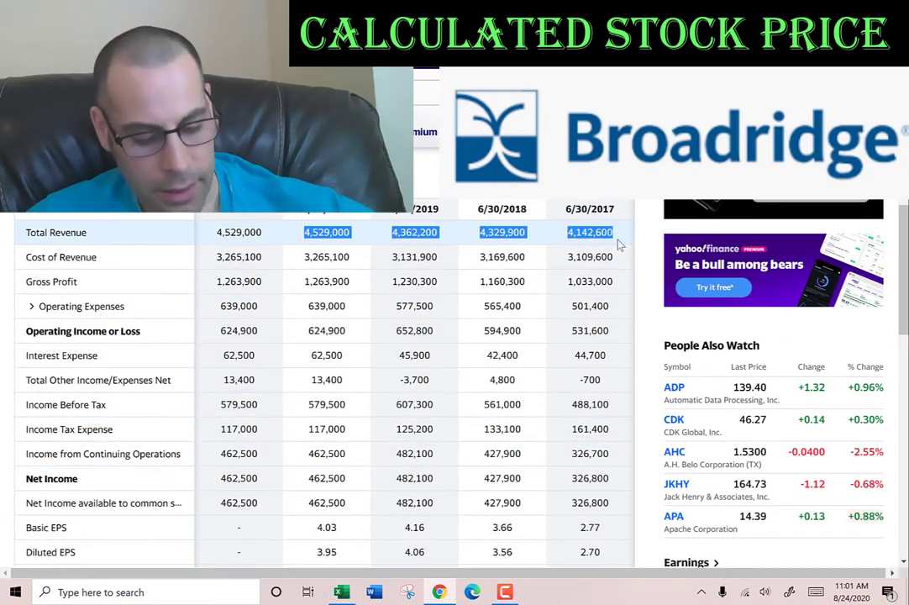
{"action": "key", "text": "alt+Tab"}
{"action": "key", "text": "shift+F10"}
{"action": "key", "text": "s"}
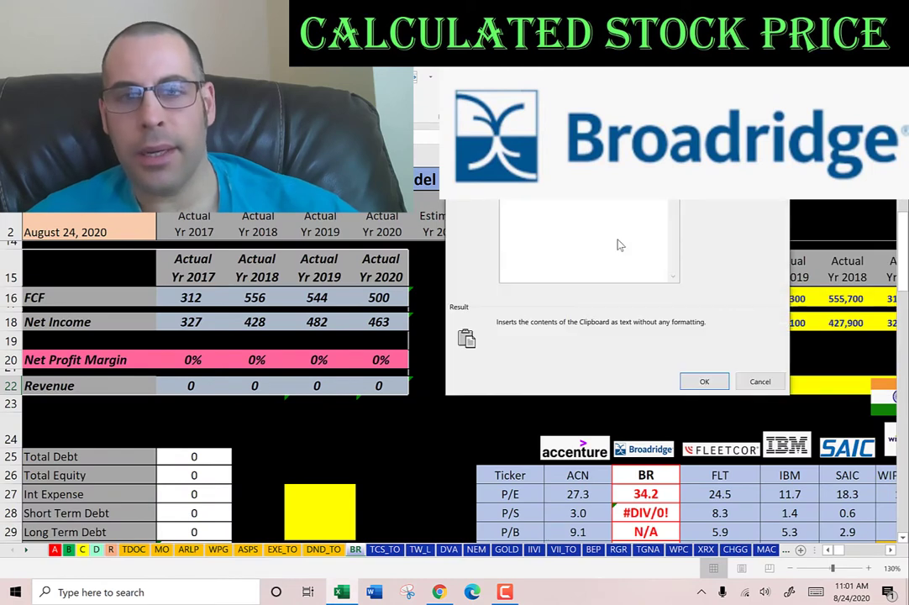
{"action": "key", "text": "Return"}
{"action": "key", "text": "Left"}
{"action": "key", "text": "Left"}
{"action": "key", "text": "Left"}
{"action": "key", "text": "Left"}
{"action": "key", "text": "Left"}
{"action": "key", "text": "Left"}
Step: Review the recalculated margins and move to the Int Expense input cell
{"action": "key", "text": "Up"}
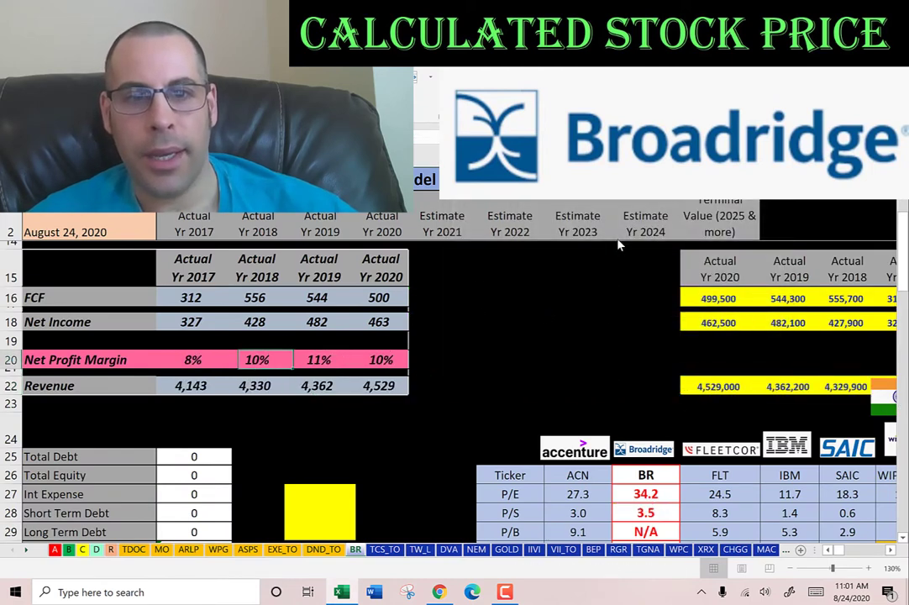
{"action": "key", "text": "Up"}
{"action": "key", "text": "Up"}
{"action": "key", "text": "Up"}
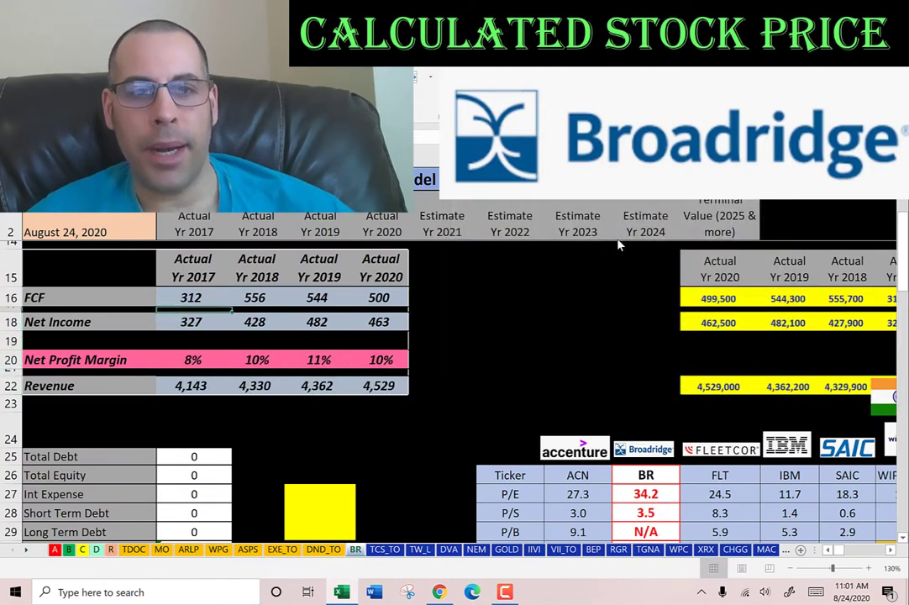
{"action": "key", "text": "Right"}
{"action": "key", "text": "Down"}
{"action": "key", "text": "Left"}
{"action": "key", "text": "Left"}
{"action": "key", "text": "Left"}
{"action": "key", "text": "Left"}
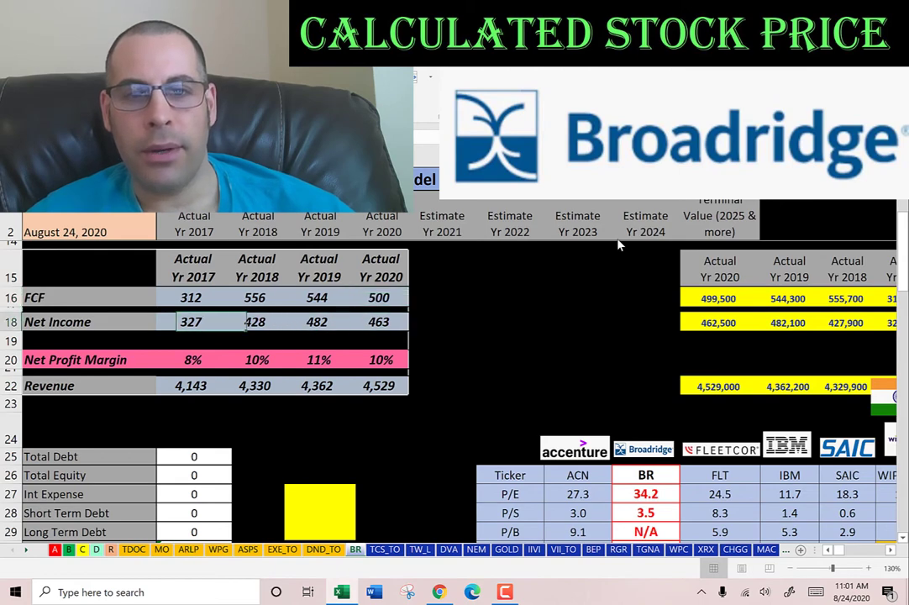
{"action": "key", "text": "Down"}
{"action": "key", "text": "Down"}
{"action": "key", "text": "Down"}
{"action": "key", "text": "Right"}
{"action": "key", "text": "Down"}
{"action": "key", "text": "Down"}
{"action": "key", "text": "Right"}
{"action": "key", "text": "Right"}
{"action": "key", "text": "Down"}
{"action": "key", "text": "Down"}
{"action": "key", "text": "Down"}
{"action": "key", "text": "Down"}
{"action": "key", "text": "Down"}
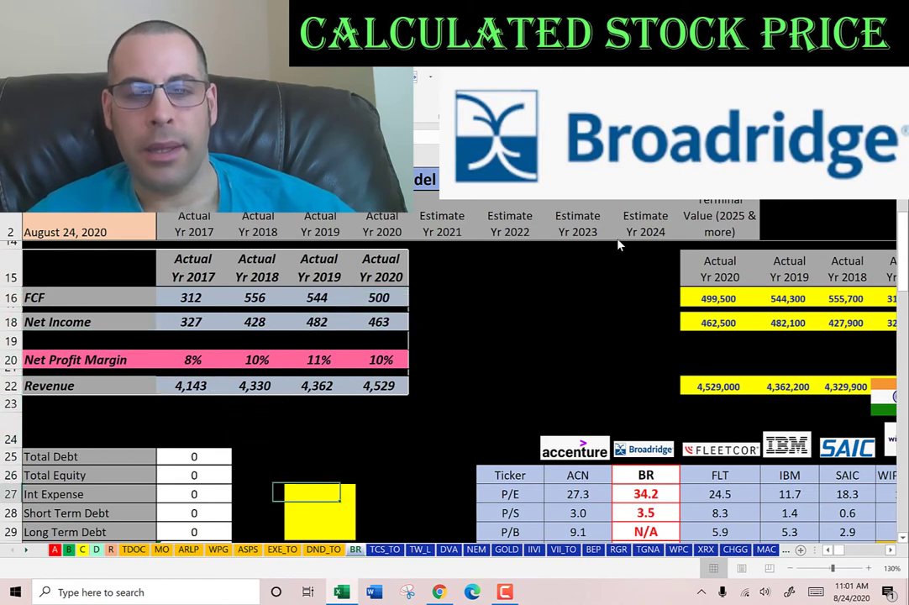
{"action": "key", "text": "Down"}
{"action": "key", "text": "Down"}
{"action": "key", "text": "Down"}
{"action": "key", "text": "Up"}
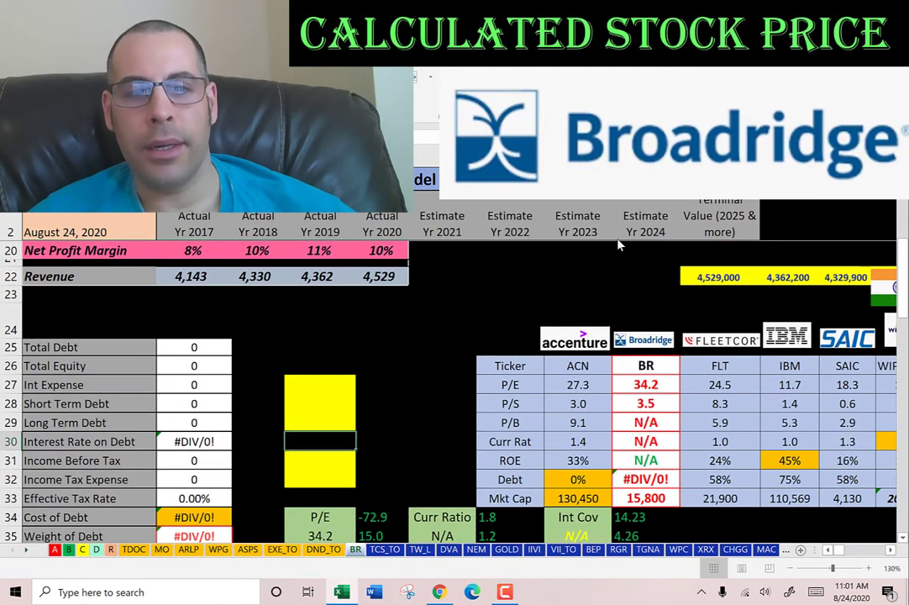
{"action": "key", "text": "Up"}
{"action": "key", "text": "Up"}
Step: Enter the 2020 interest expense of 62,500 in the Int Expense cell
{"action": "key", "text": "alt+Tab"}
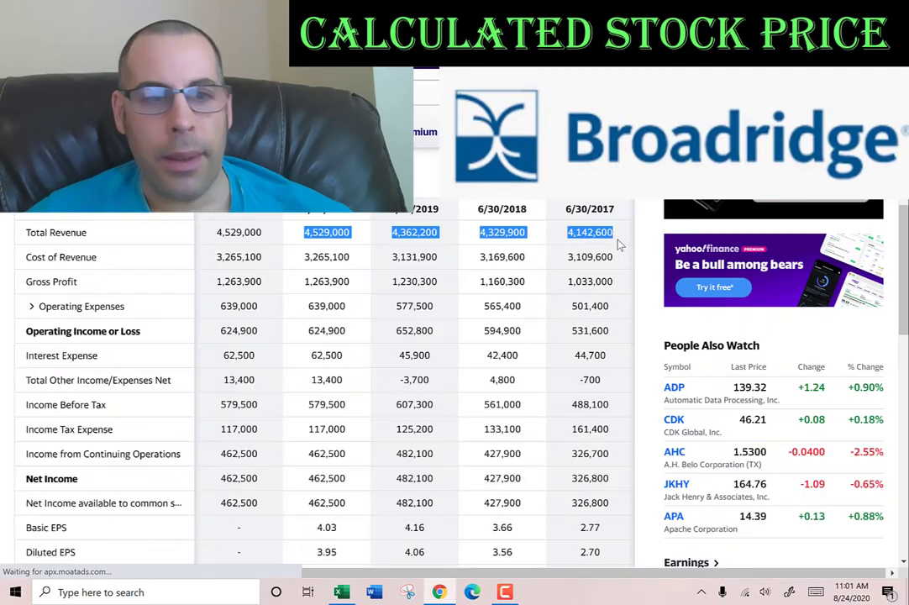
{"action": "double_click", "coordinate": [323, 357]}
{"action": "key", "text": "ctrl+c"}
{"action": "key", "text": "alt+Tab"}
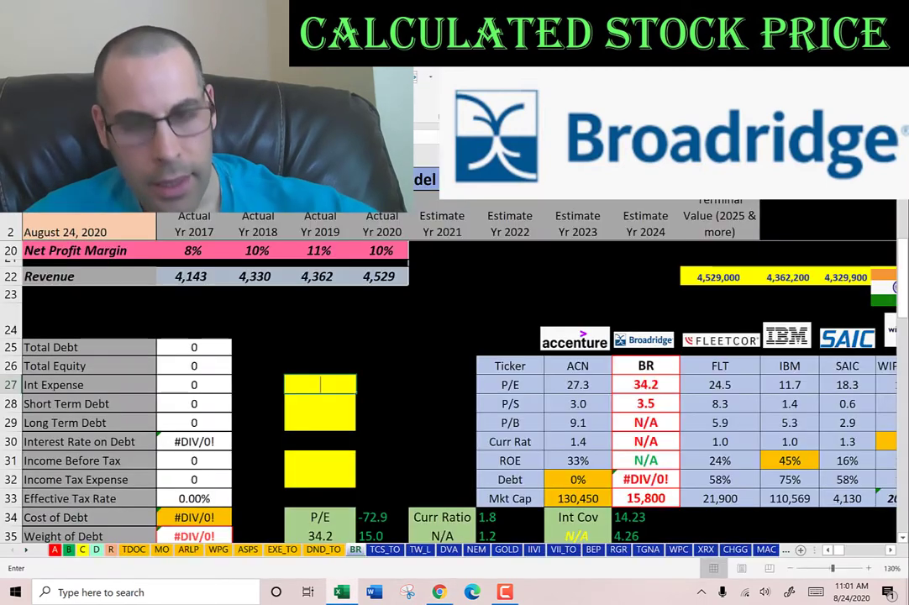
{"action": "key", "text": "ctrl+v"}
Step: Put the balance sheet's Current Debt of 399,900 into the Short Term Debt cell
{"action": "key", "text": "alt+Tab"}
{"action": "scroll", "coordinate": [323, 360], "scroll_direction": "up", "scroll_amount": 1}
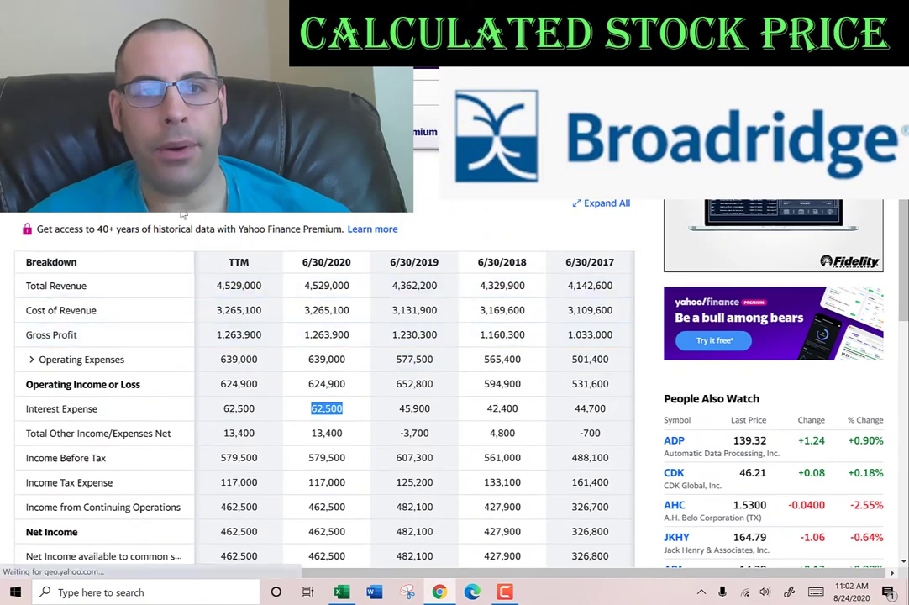
{"action": "left_click", "coordinate": [126, 168]}
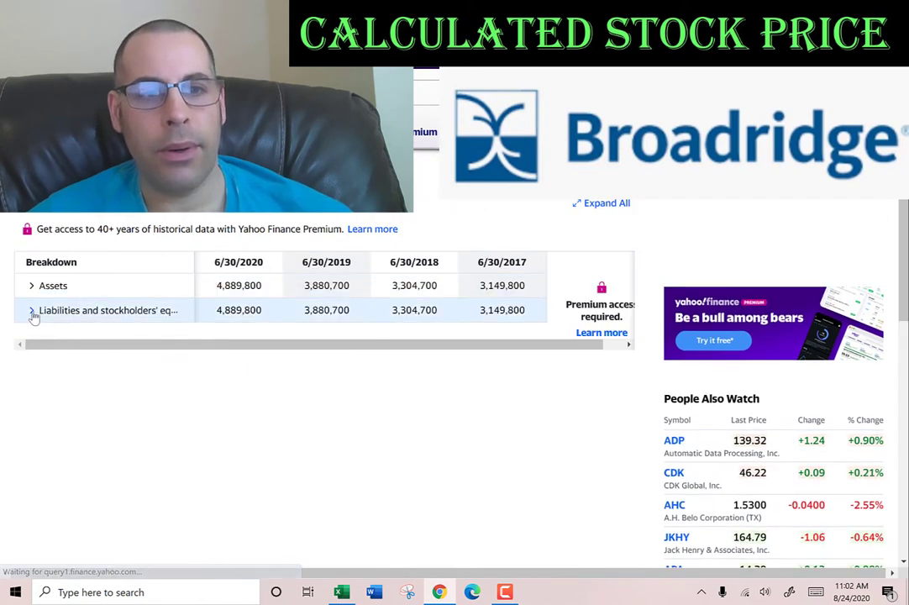
{"action": "left_click", "coordinate": [32, 311]}
{"action": "left_click", "coordinate": [40, 336]}
{"action": "left_click", "coordinate": [53, 383]}
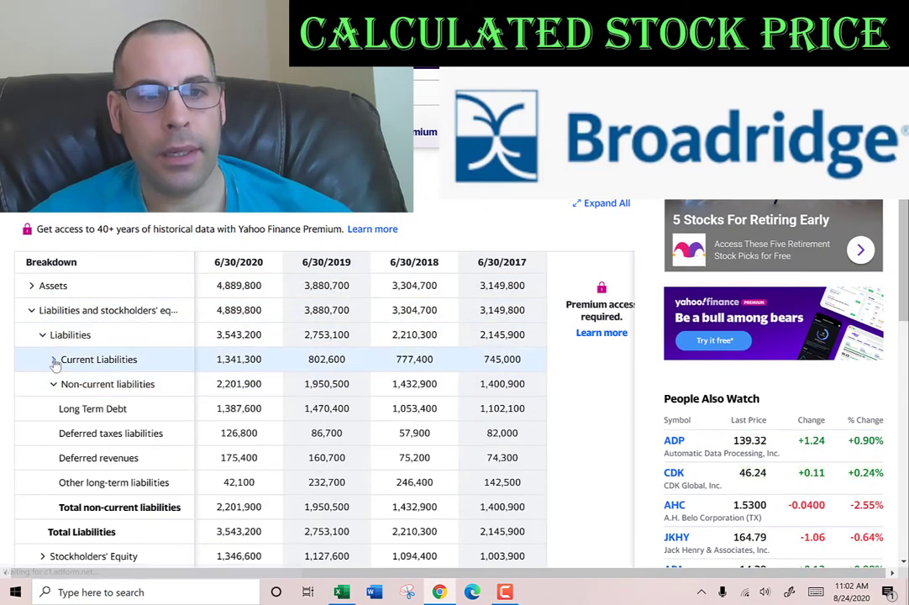
{"action": "left_click", "coordinate": [53, 358]}
{"action": "double_click", "coordinate": [240, 383]}
{"action": "key", "text": "ctrl+c"}
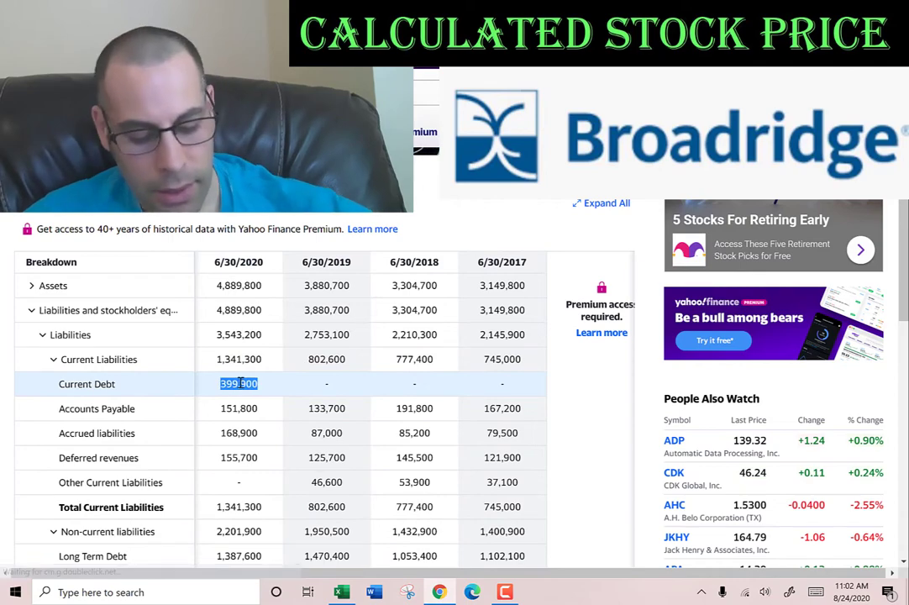
{"action": "key", "text": "alt+Tab"}
{"action": "key", "text": "ctrl+v"}
Step: Enter Long Term Debt of 1,387,600 in the Long Term Debt cell
{"action": "key", "text": "alt+Tab"}
{"action": "scroll", "coordinate": [263, 399], "scroll_direction": "down", "scroll_amount": 2}
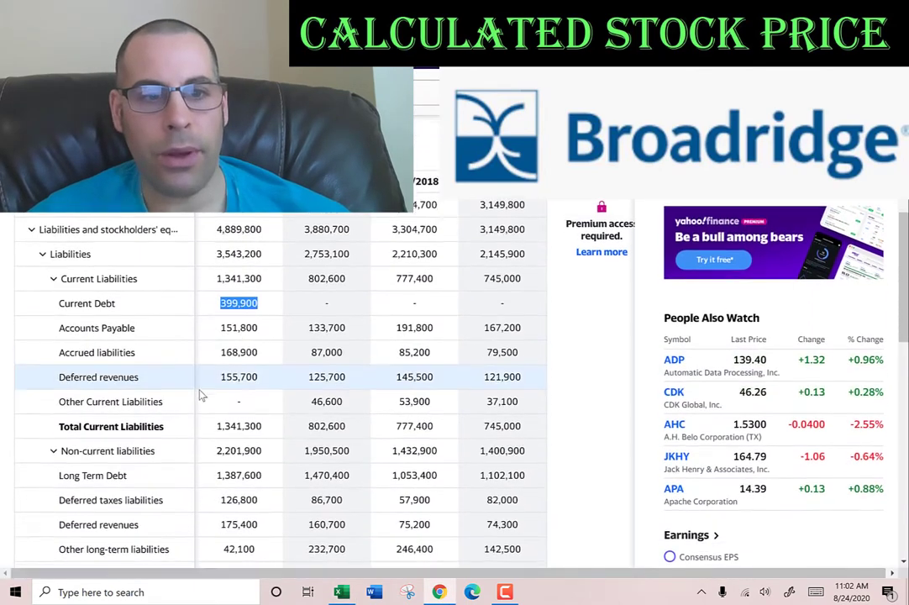
{"action": "double_click", "coordinate": [240, 397]}
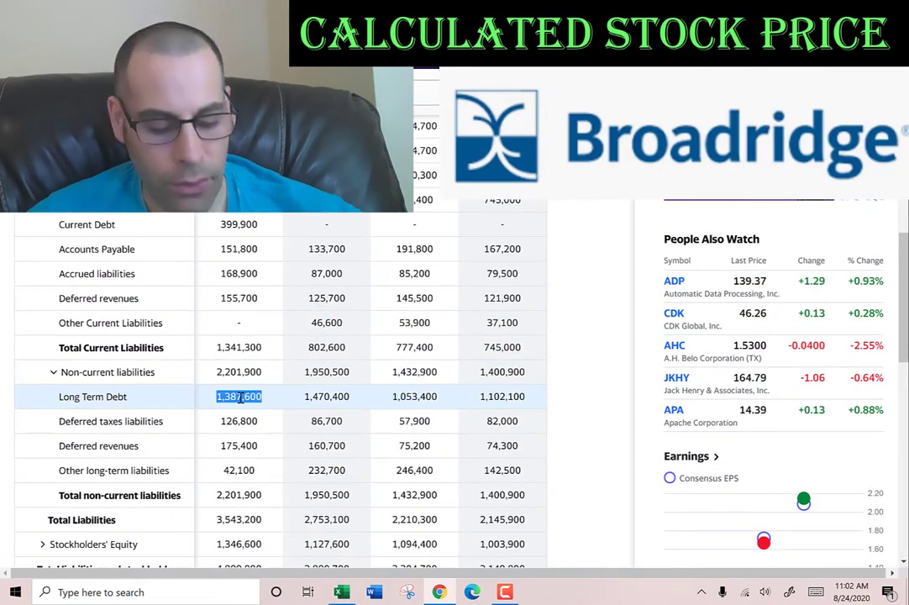
{"action": "key", "text": "ctrl+c"}
{"action": "key", "text": "alt+Tab"}
{"action": "key", "text": "ctrl+v"}
{"action": "key", "text": "Return"}
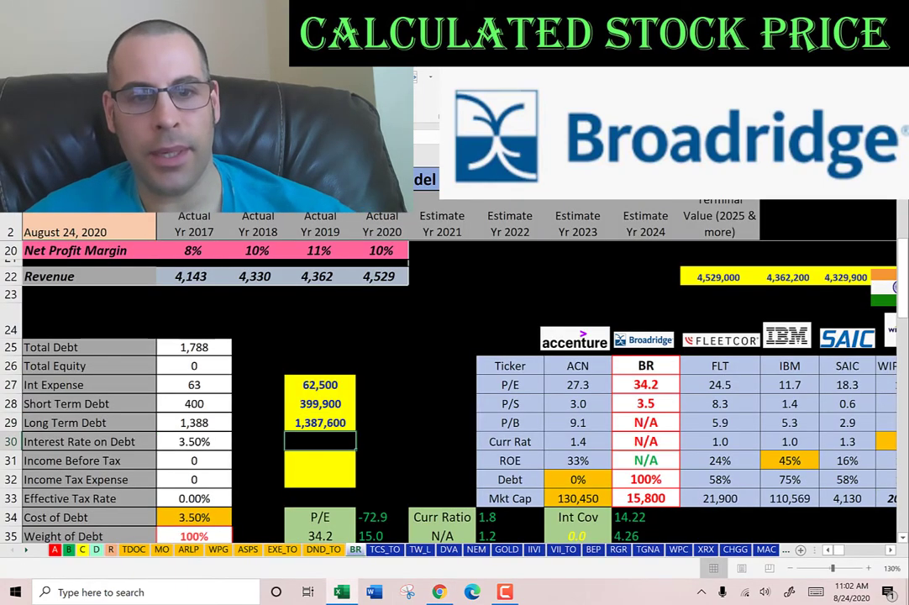
Step: Enter Income Before Tax of 579,500 from the income statement
{"action": "key", "text": "alt+Tab"}
{"action": "scroll", "coordinate": [224, 381], "scroll_direction": "up", "scroll_amount": 3}
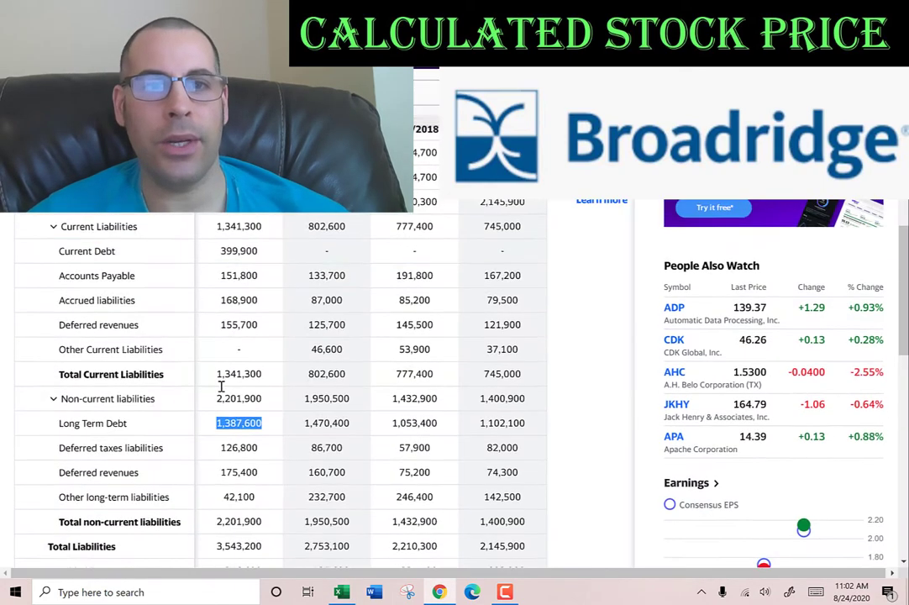
{"action": "left_click", "coordinate": [99, 229]}
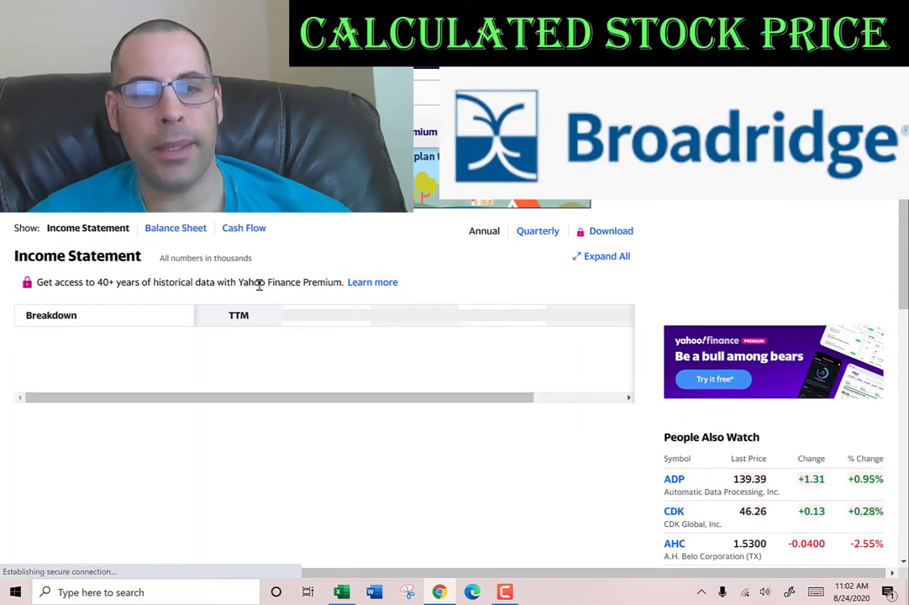
{"action": "scroll", "coordinate": [257, 285], "scroll_direction": "down", "scroll_amount": 5}
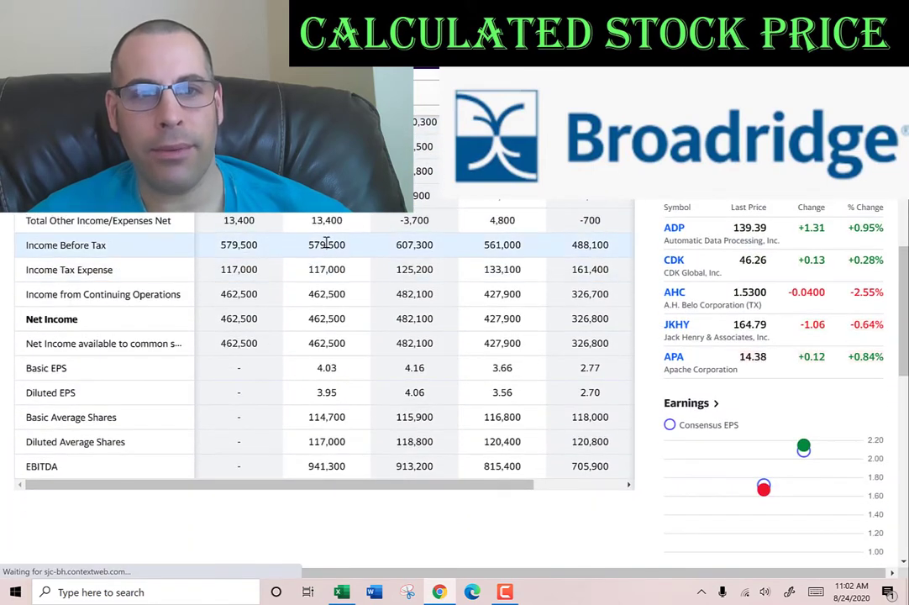
{"action": "double_click", "coordinate": [327, 244]}
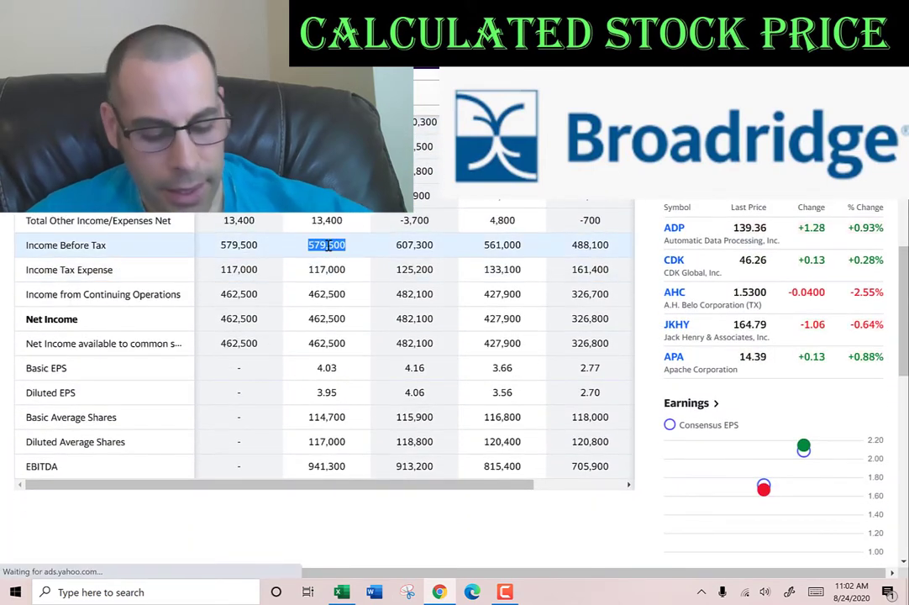
{"action": "key", "text": "ctrl+c"}
{"action": "key", "text": "alt+Tab"}
{"action": "key", "text": "ctrl+v"}
{"action": "key", "text": "Return"}
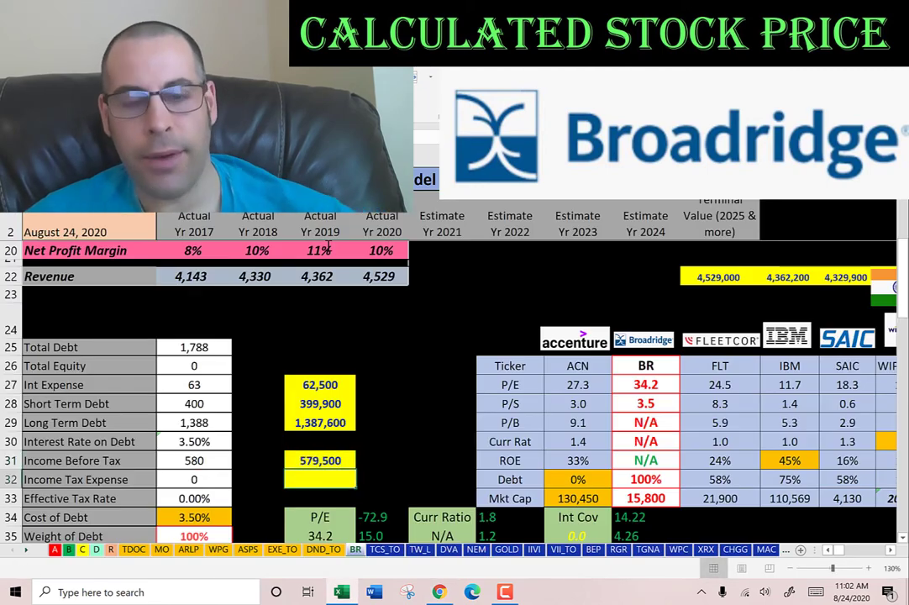
Step: Enter Income Tax Expense of 117,000 in the tax cell
{"action": "key", "text": "alt+Tab"}
{"action": "double_click", "coordinate": [322, 269]}
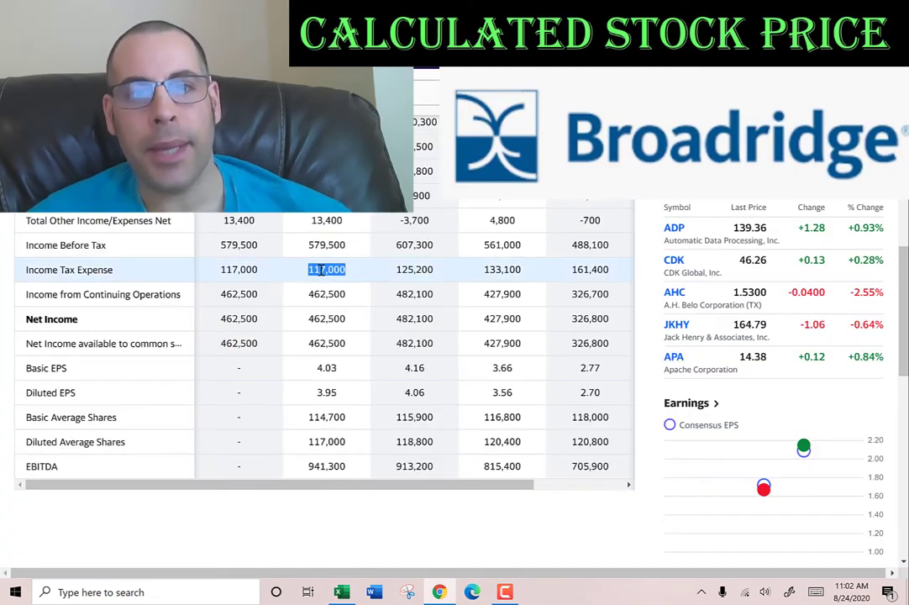
{"action": "key", "text": "ctrl+c"}
{"action": "key", "text": "alt+Tab"}
{"action": "key", "text": "ctrl+v"}
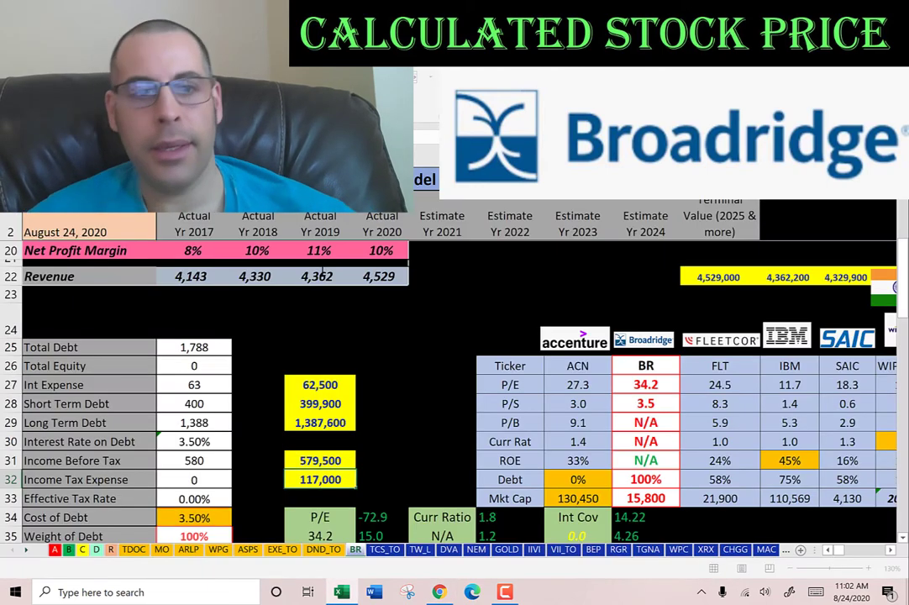
{"action": "key", "text": "Return"}
{"action": "key", "text": "Down"}
{"action": "key", "text": "Down"}
{"action": "key", "text": "Down"}
{"action": "key", "text": "Down"}
{"action": "key", "text": "Down"}
{"action": "key", "text": "Down"}
{"action": "key", "text": "Down"}
{"action": "key", "text": "Down"}
{"action": "key", "text": "Down"}
{"action": "key", "text": "Down"}
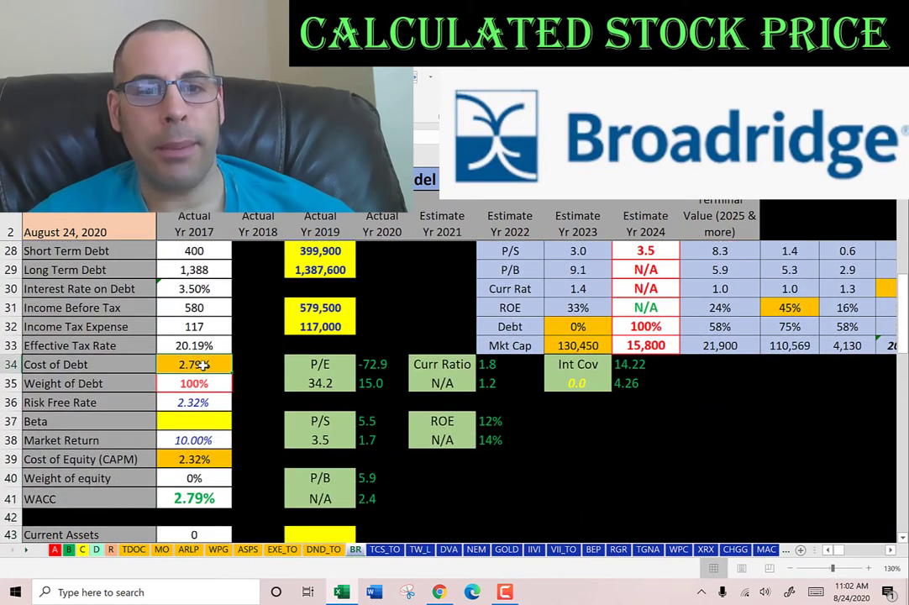
Step: Enter Broadridge's beta of 0.88 from the summary page into the Beta cell
{"action": "key", "text": "alt+Tab"}
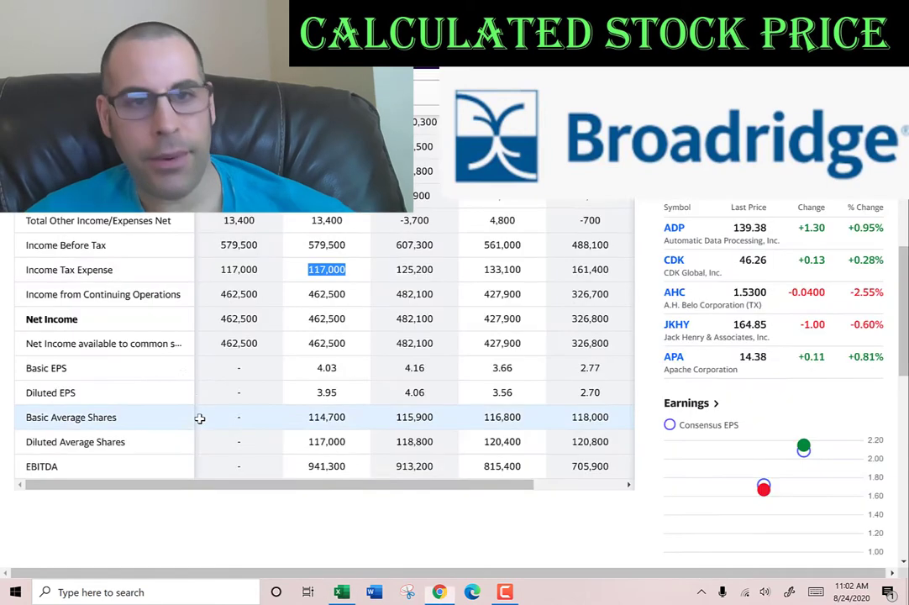
{"action": "scroll", "coordinate": [214, 426], "scroll_direction": "up", "scroll_amount": 5}
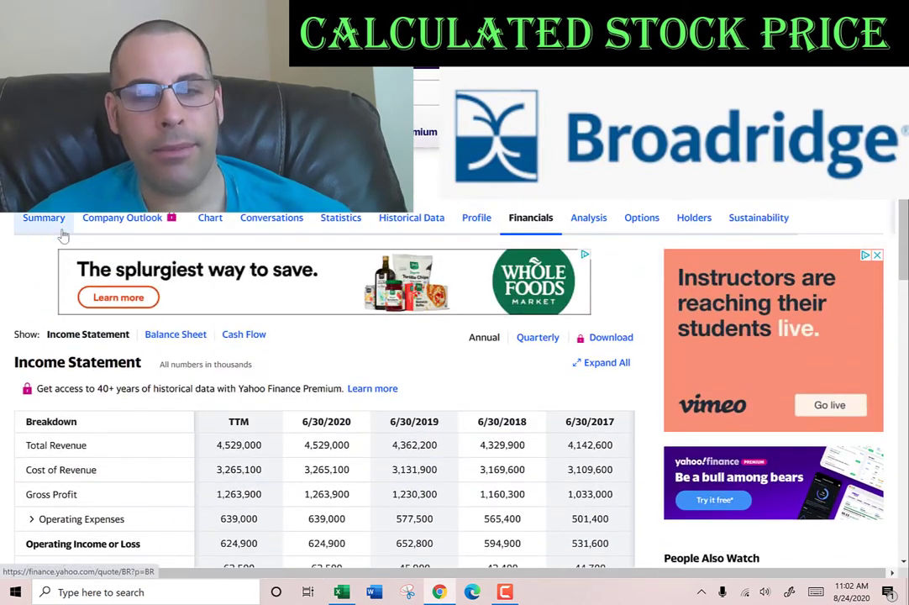
{"action": "left_click", "coordinate": [60, 234]}
{"action": "scroll", "coordinate": [539, 289], "scroll_direction": "down", "scroll_amount": 4}
{"action": "double_click", "coordinate": [623, 222]}
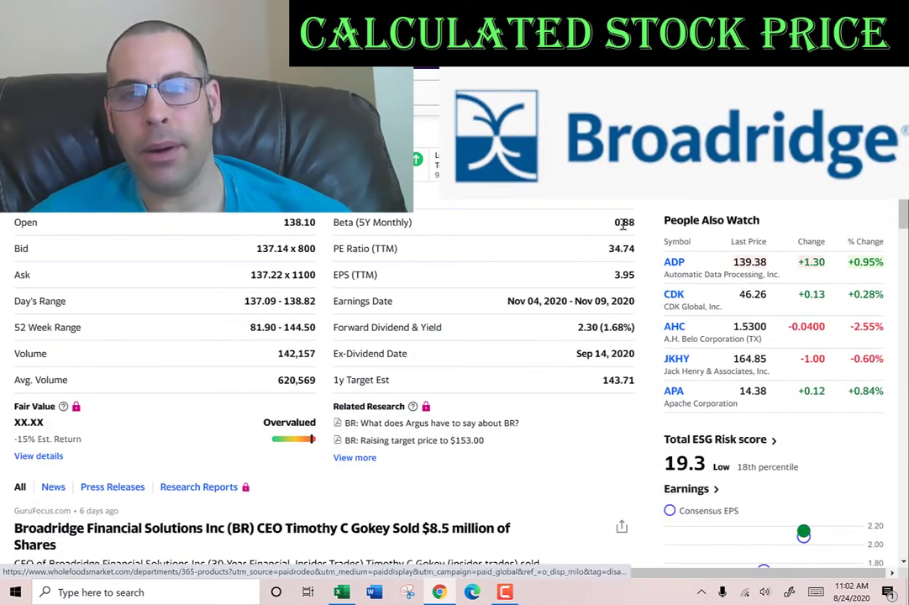
{"action": "key", "text": "alt+Tab"}
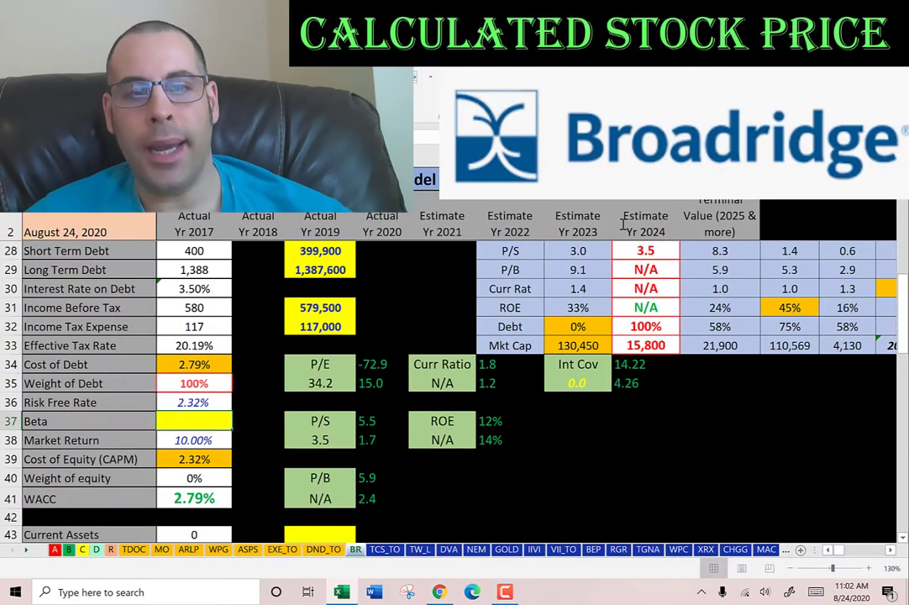
{"action": "key", "text": "ctrl+v"}
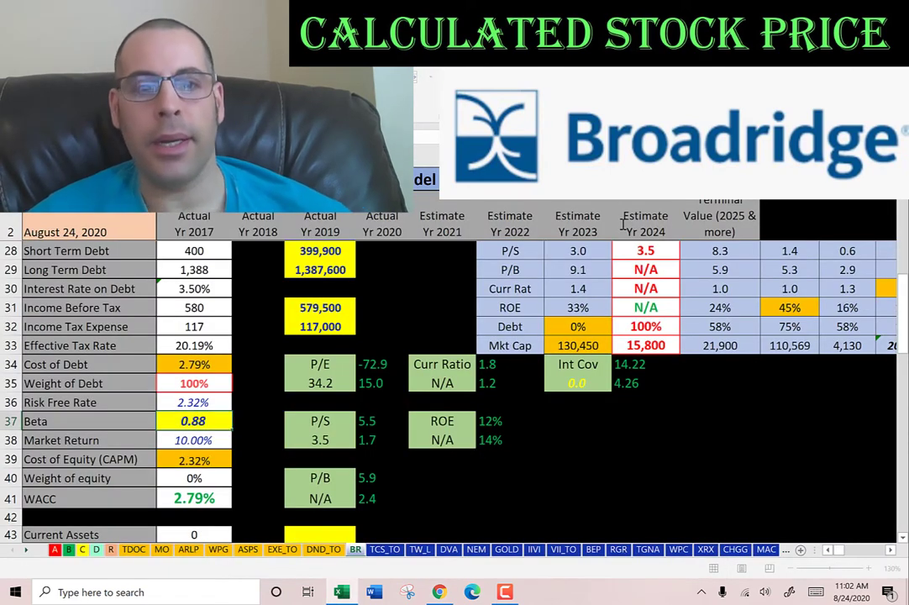
{"action": "key", "text": "Return"}
{"action": "scroll", "coordinate": [533, 315], "scroll_direction": "down", "scroll_amount": 1}
{"action": "scroll", "coordinate": [533, 315], "scroll_direction": "down", "scroll_amount": 3}
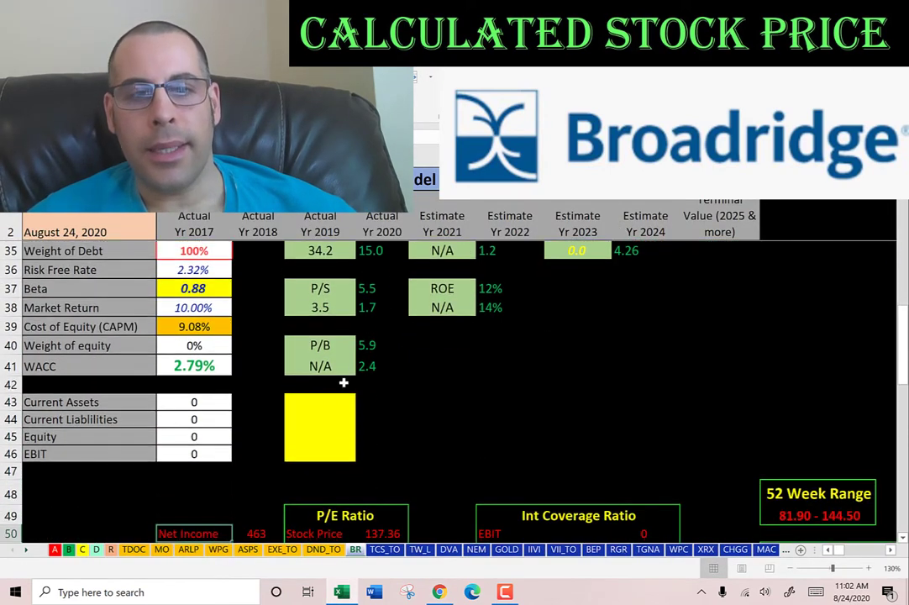
{"action": "key", "text": "alt+Tab"}
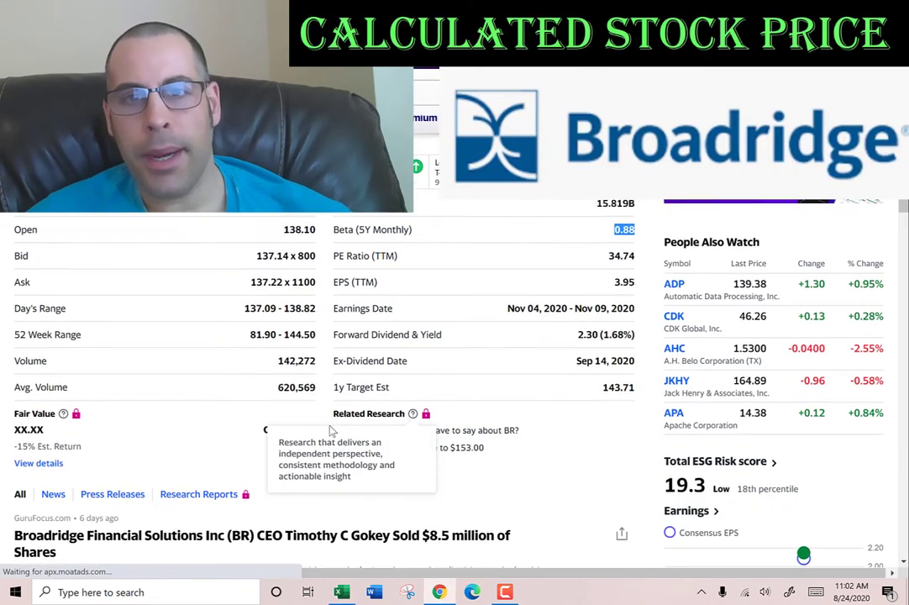
{"action": "scroll", "coordinate": [515, 292], "scroll_direction": "up", "scroll_amount": 5}
Step: Enter the 6/30/2020 Current Assets of 1,328,000 into the Current Assets cell
{"action": "left_click", "coordinate": [531, 227]}
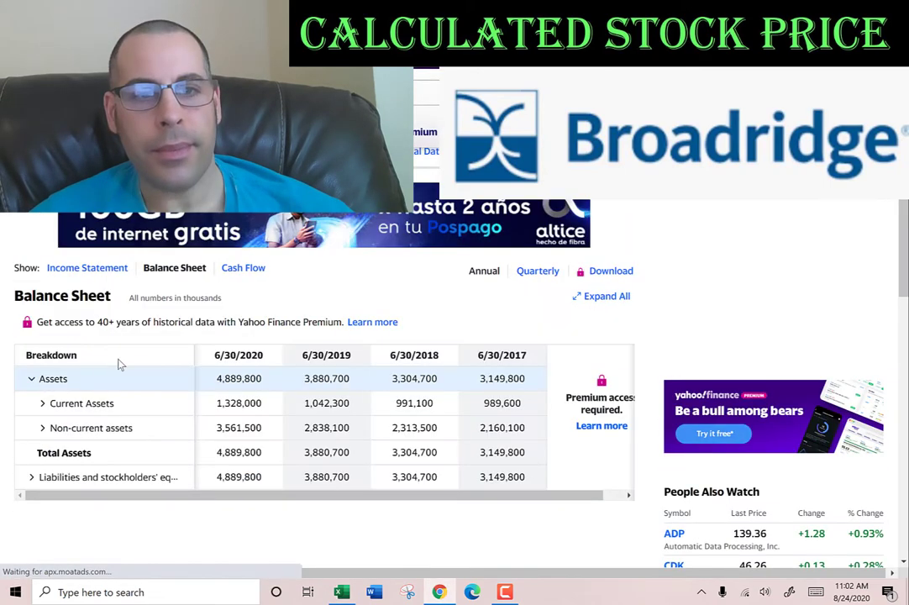
{"action": "double_click", "coordinate": [239, 402]}
{"action": "key", "text": "ctrl+c"}
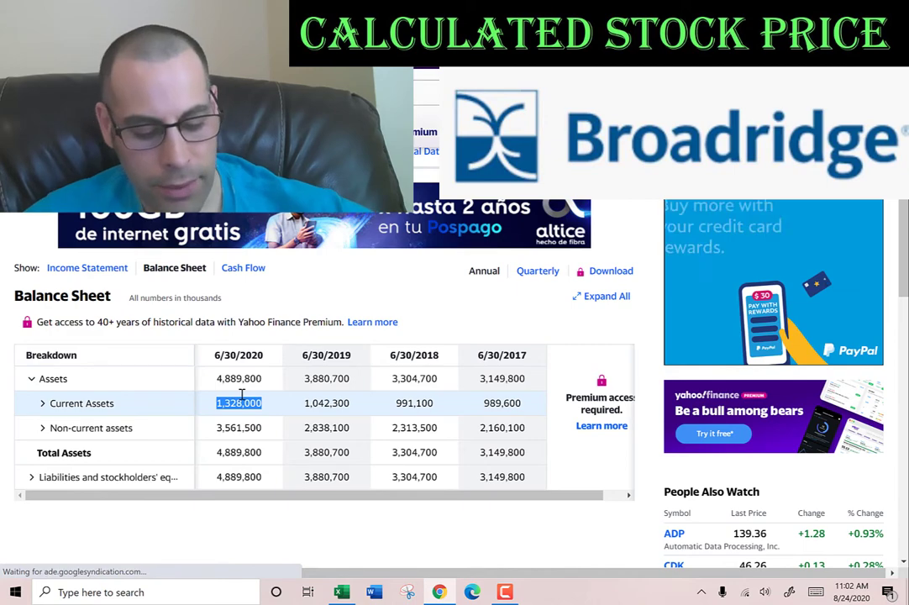
{"action": "key", "text": "alt+Tab"}
{"action": "key", "text": "ctrl+v"}
{"action": "key", "text": "alt+Tab"}
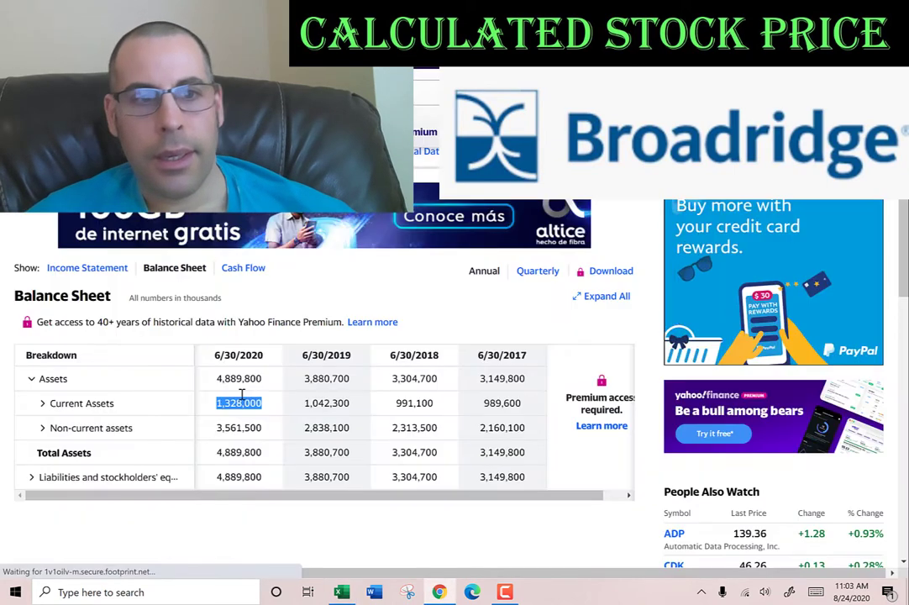
Step: Enter Current Liabilities of 1,341,300 from the expanded liabilities section
{"action": "left_click", "coordinate": [42, 406]}
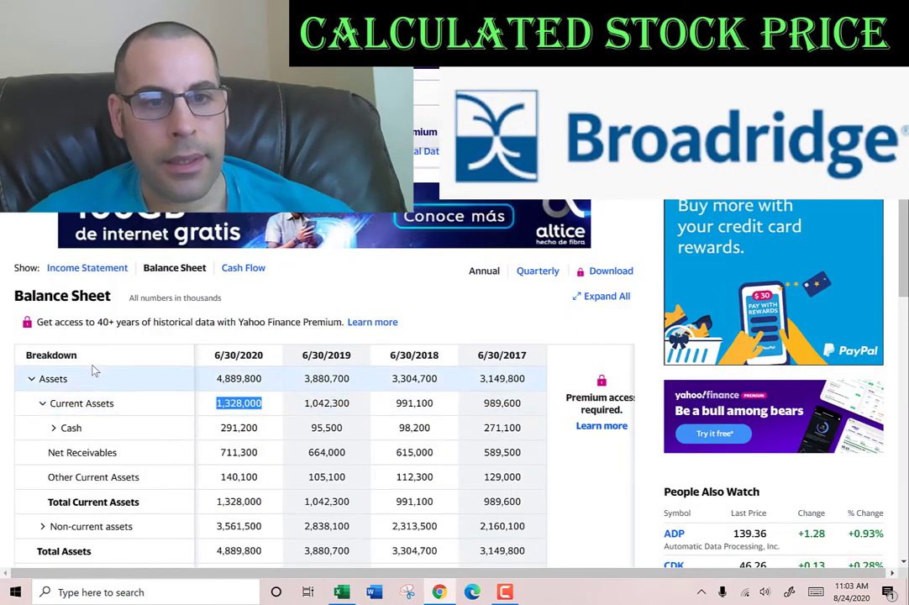
{"action": "scroll", "coordinate": [100, 370], "scroll_direction": "down", "scroll_amount": 3}
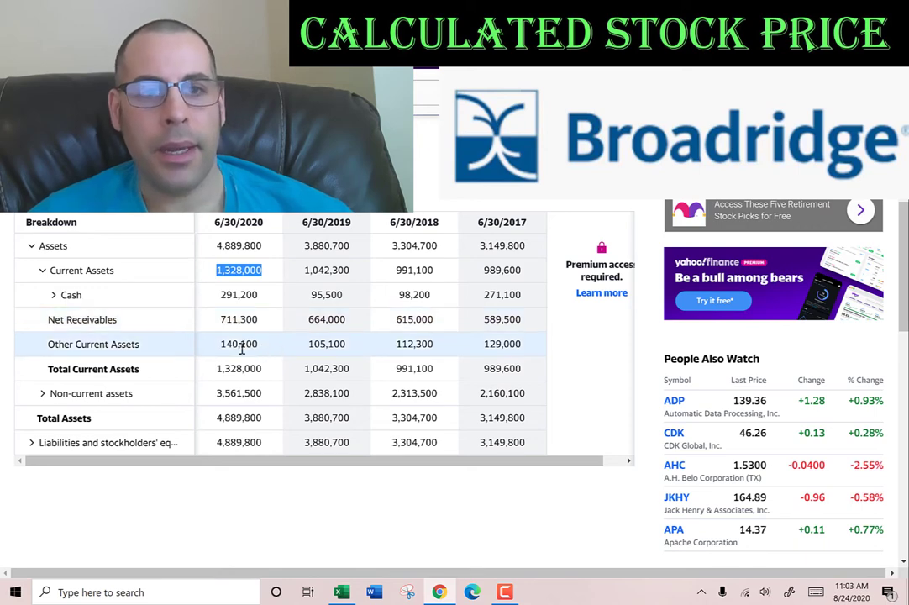
{"action": "left_click", "coordinate": [31, 442]}
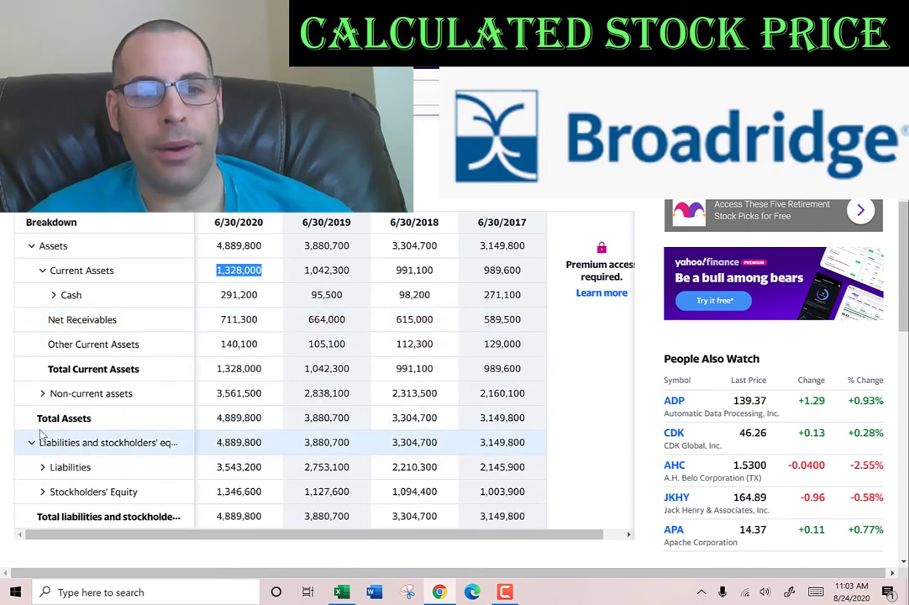
{"action": "scroll", "coordinate": [101, 357], "scroll_direction": "down", "scroll_amount": 3}
{"action": "scroll", "coordinate": [101, 357], "scroll_direction": "down", "scroll_amount": 1}
{"action": "left_click", "coordinate": [43, 267]}
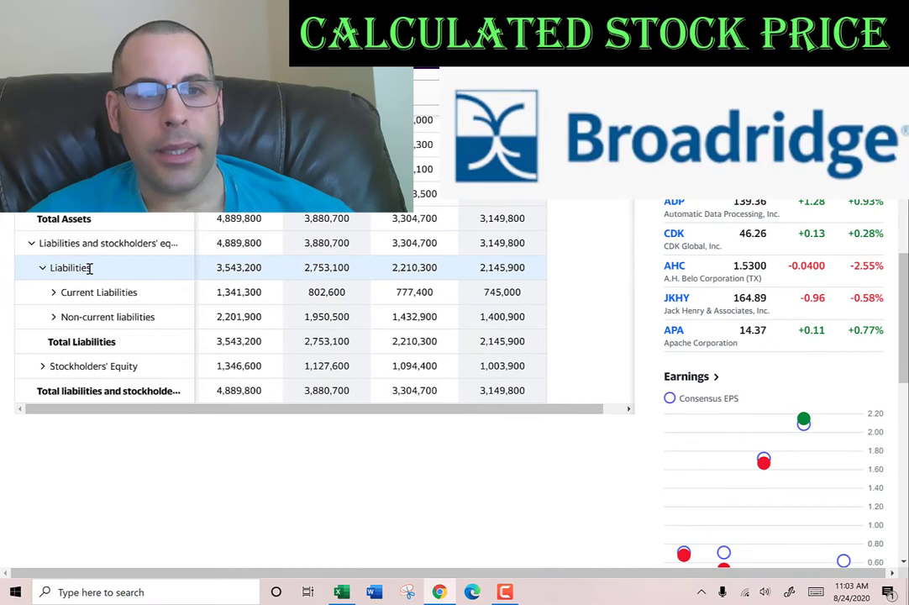
{"action": "double_click", "coordinate": [239, 301]}
{"action": "key", "text": "ctrl+c"}
{"action": "key", "text": "alt+Tab"}
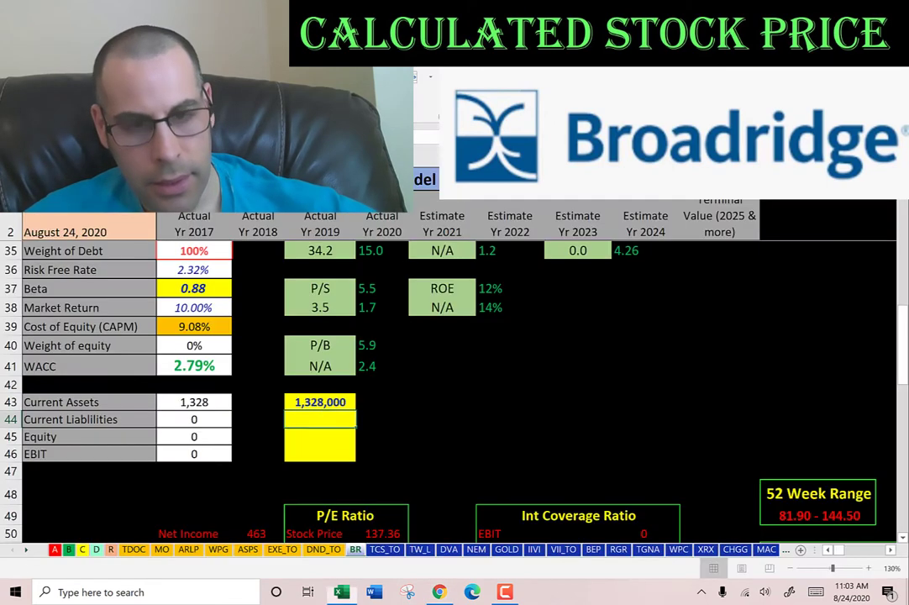
{"action": "key", "text": "ctrl+v"}
{"action": "key", "text": "alt+Tab"}
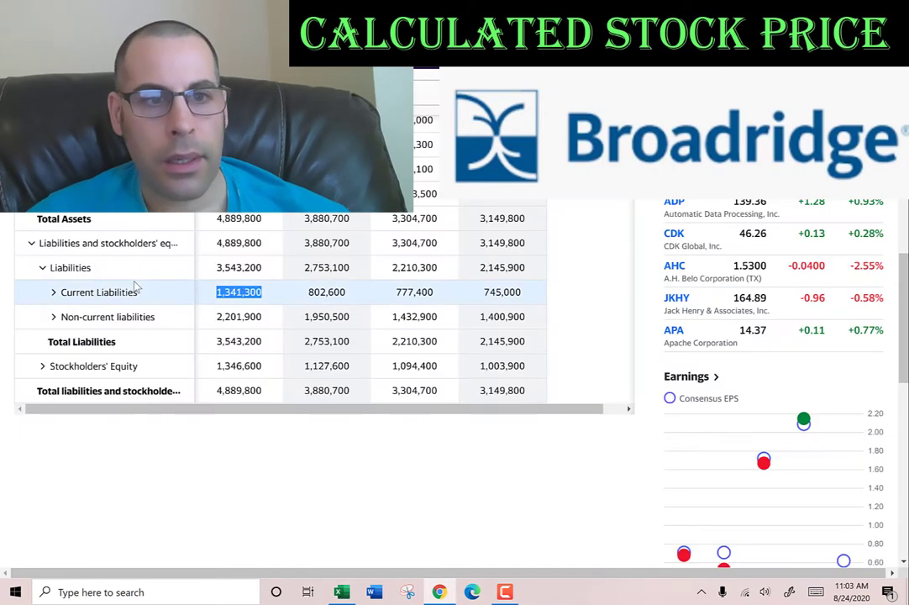
Step: Expand the Current Liabilities rows and select the 155,700 deferred revenues value
{"action": "left_click", "coordinate": [53, 293]}
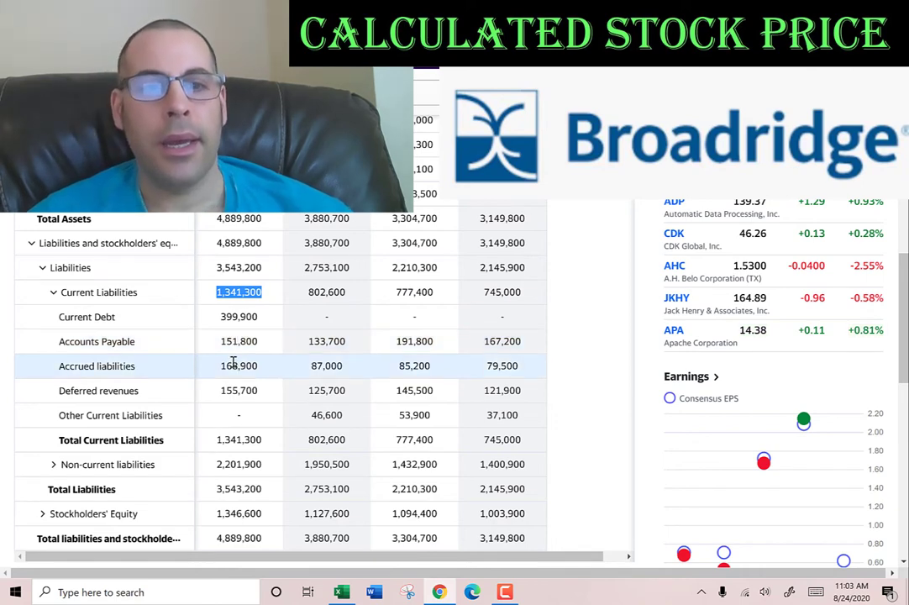
{"action": "left_click", "coordinate": [234, 365]}
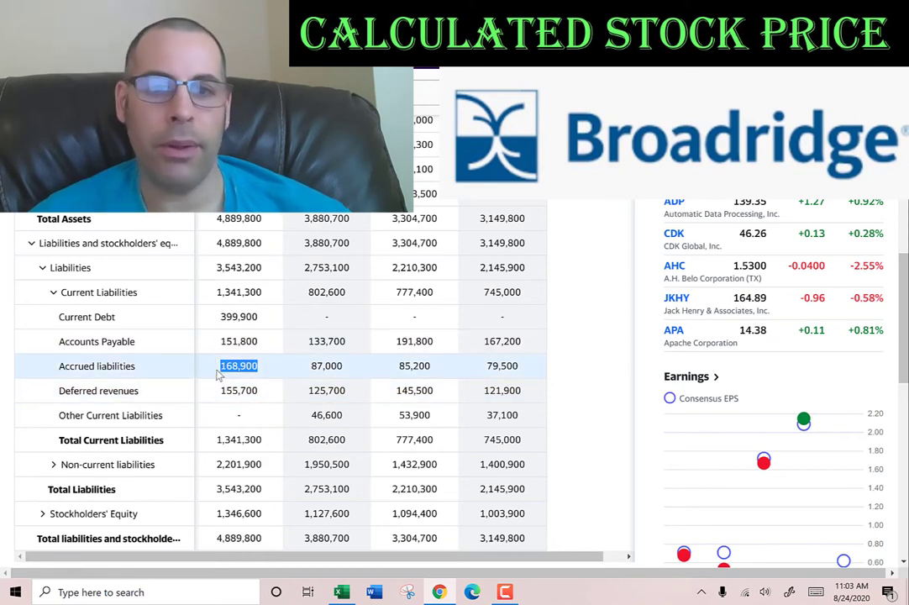
{"action": "double_click", "coordinate": [238, 390]}
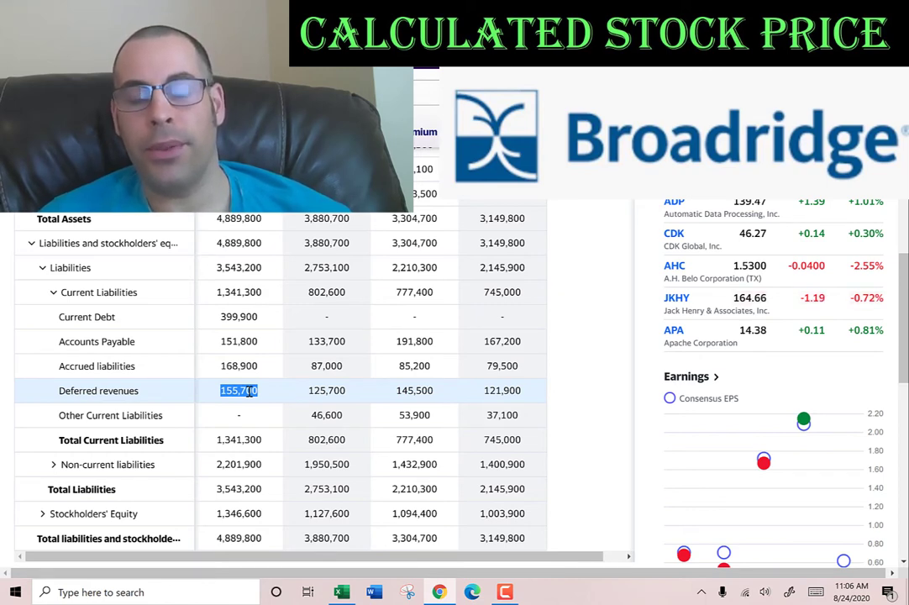
{"action": "scroll", "coordinate": [136, 311], "scroll_direction": "down", "scroll_amount": 3}
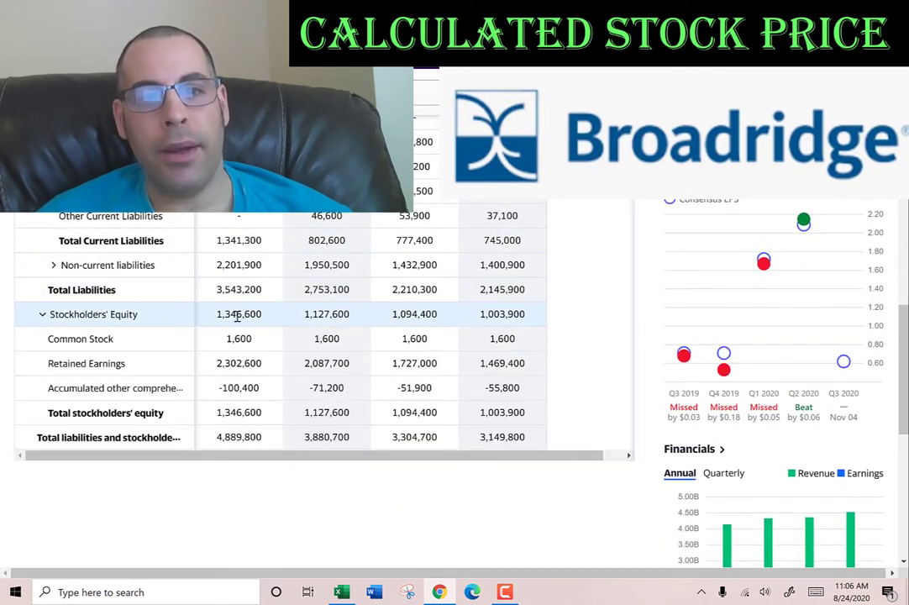
Step: Enter the 2020 stockholders' equity of 1,346,600 into the Equity cell
{"action": "double_click", "coordinate": [238, 315]}
{"action": "key", "text": "ctrl+c"}
{"action": "key", "text": "alt+Tab"}
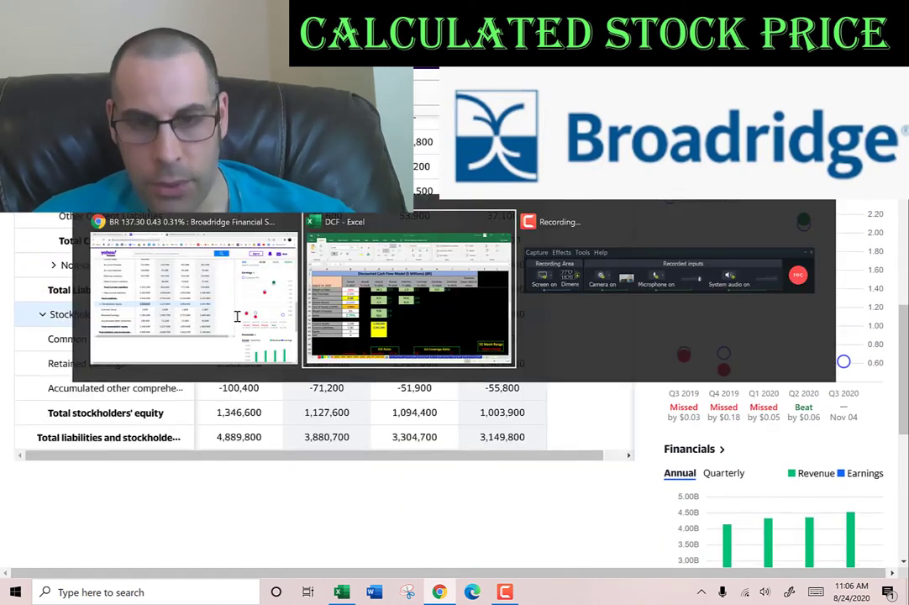
{"action": "key", "text": "ctrl+v"}
{"action": "key", "text": "Return"}
Step: Select the 2020 retained earnings figure on Yahoo's balance sheet
{"action": "key", "text": "alt+Tab"}
{"action": "scroll", "coordinate": [238, 315], "scroll_direction": "down", "scroll_amount": 1}
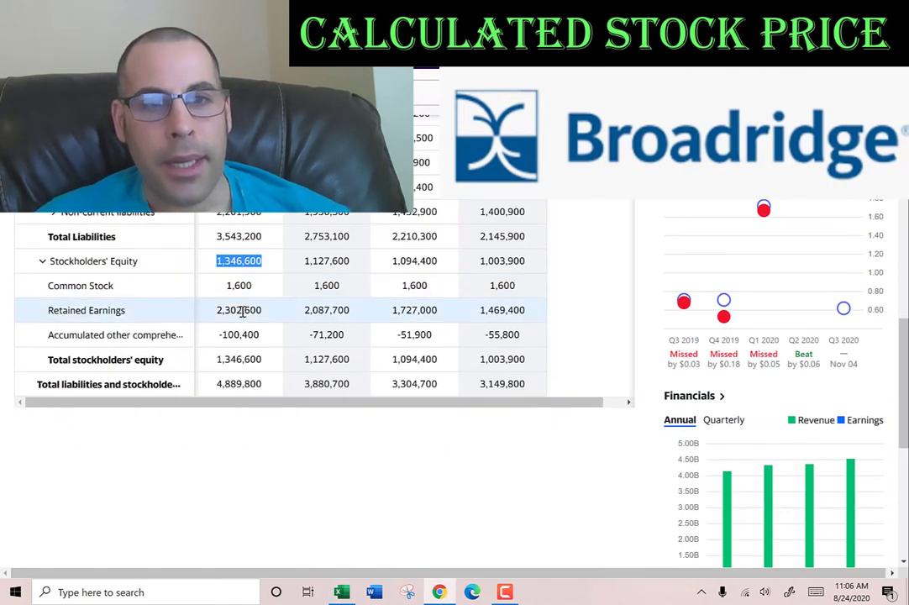
{"action": "double_click", "coordinate": [242, 310]}
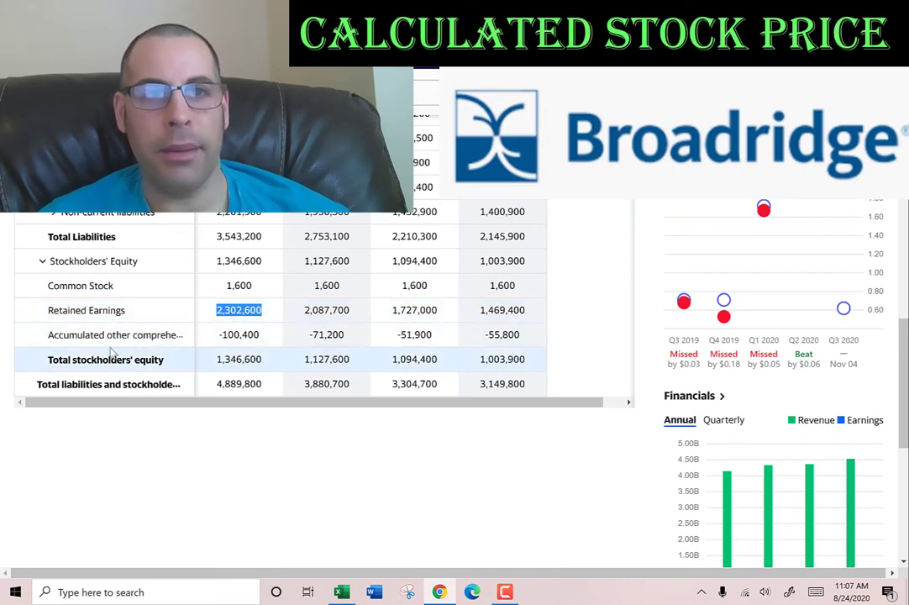
{"action": "scroll", "coordinate": [92, 349], "scroll_direction": "up", "scroll_amount": 8}
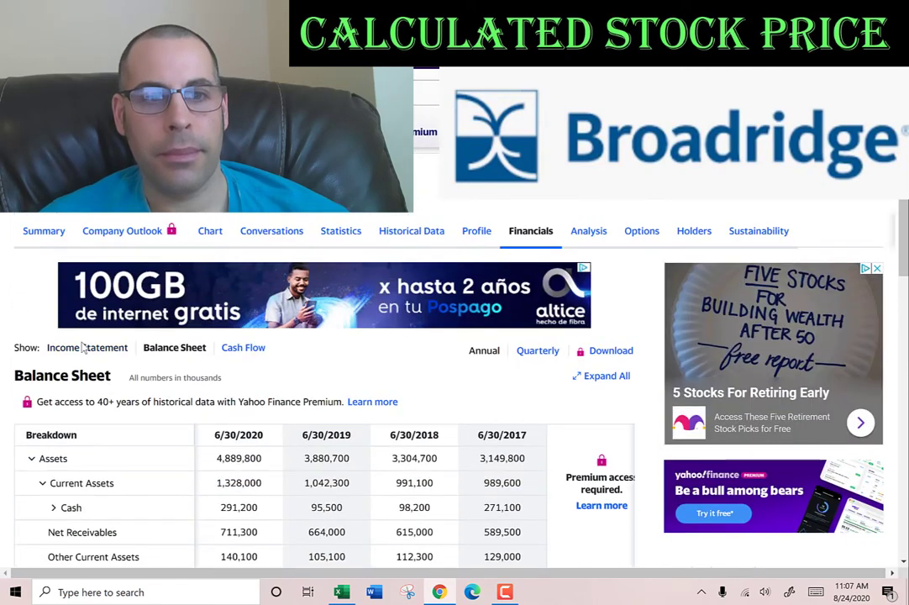
Step: Enter the income statement's 624,900 operating income into the EBIT cell
{"action": "left_click", "coordinate": [84, 348]}
{"action": "scroll", "coordinate": [168, 319], "scroll_direction": "down", "scroll_amount": 3}
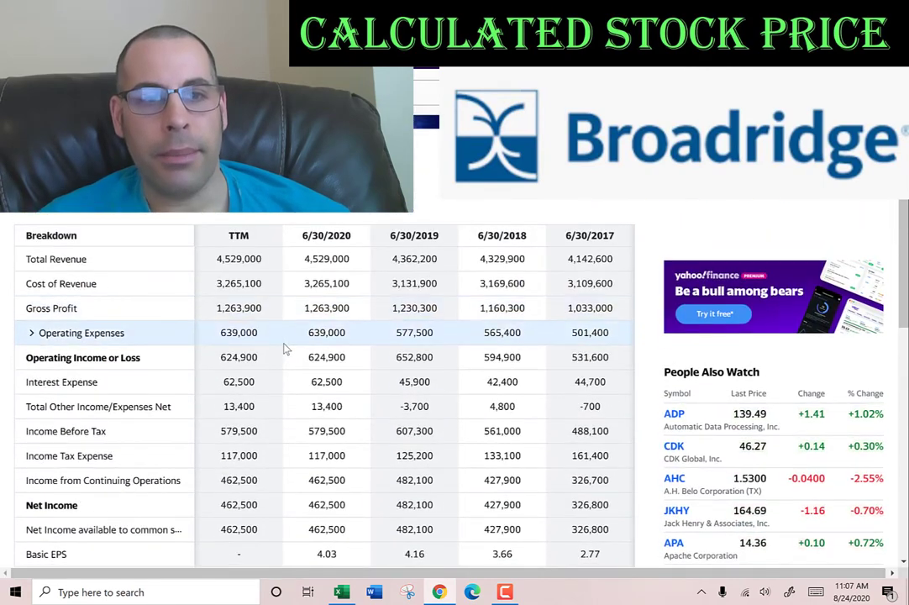
{"action": "left_click_drag", "start_coordinate": [311, 357], "coordinate": [343, 355]}
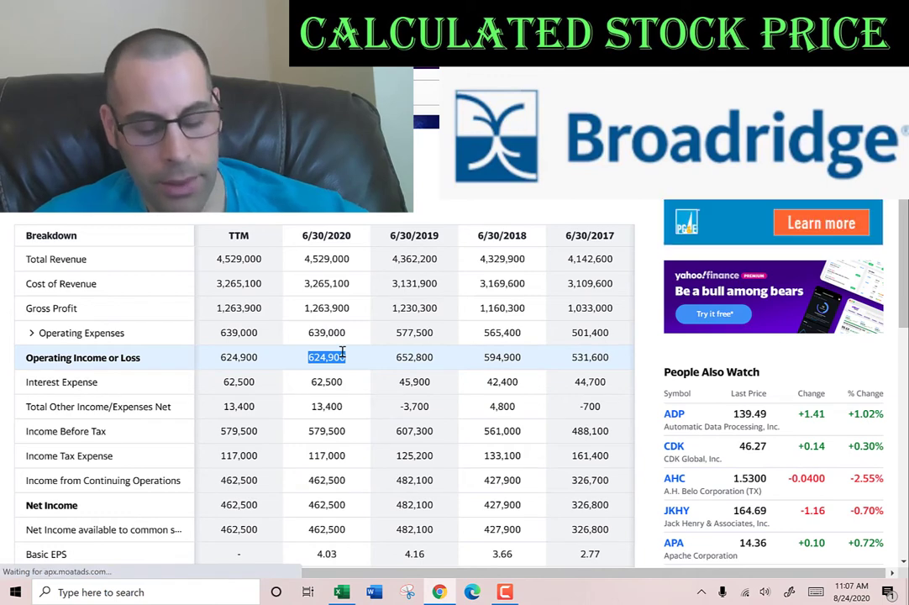
{"action": "key", "text": "ctrl+c"}
{"action": "key", "text": "alt+Tab"}
{"action": "key", "text": "ctrl+v"}
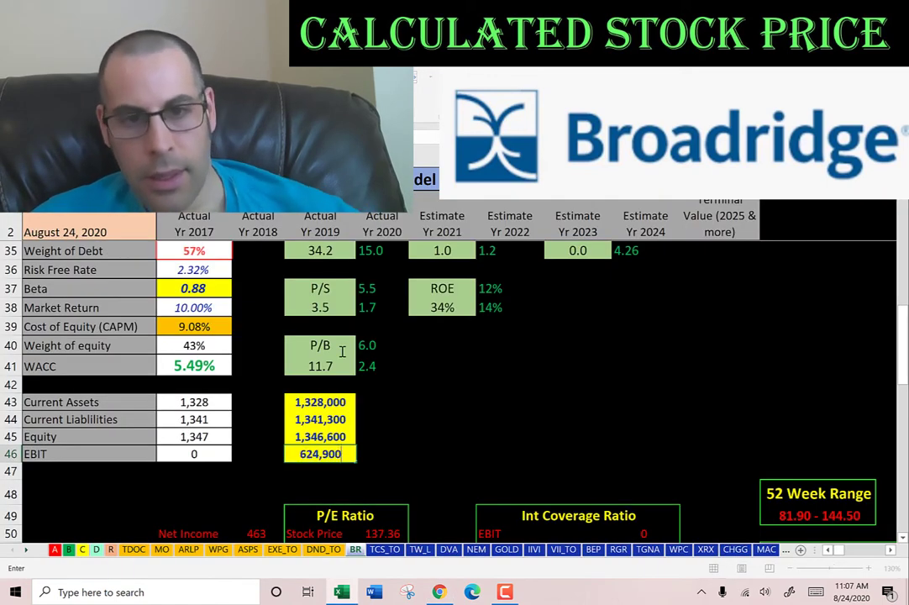
{"action": "key", "text": "Return"}
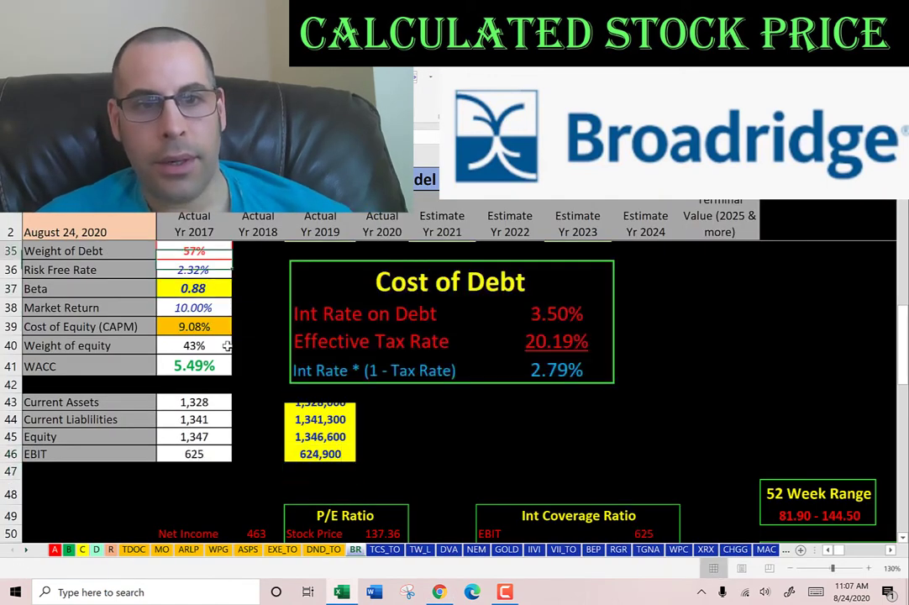
Step: Show the Cost of Equity (CAPM) and WACC breakdowns: 57% debt at 2.79%, 43% equity at 9.08%, giving 5.49%
{"action": "scroll", "coordinate": [226, 345], "scroll_direction": "up", "scroll_amount": 1}
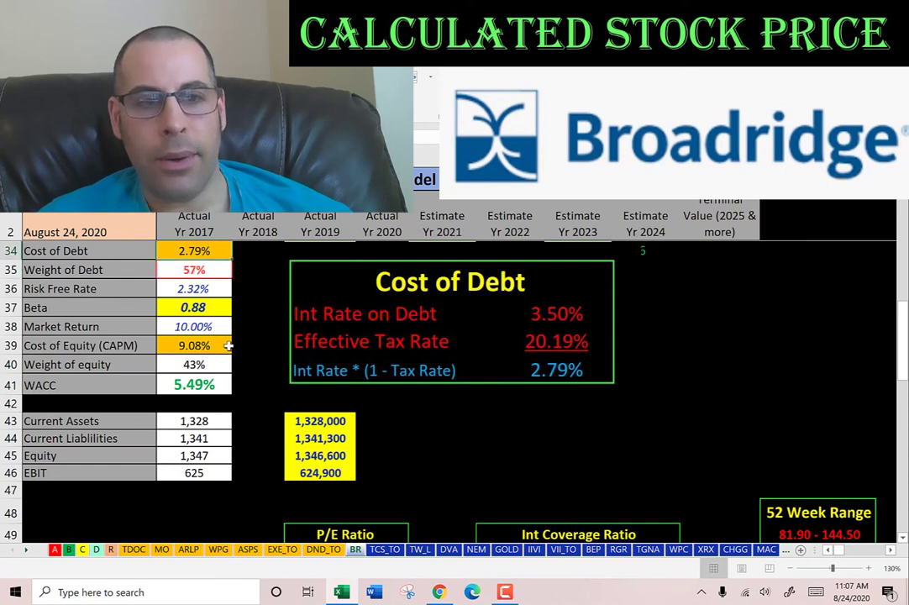
{"action": "left_click", "coordinate": [227, 345]}
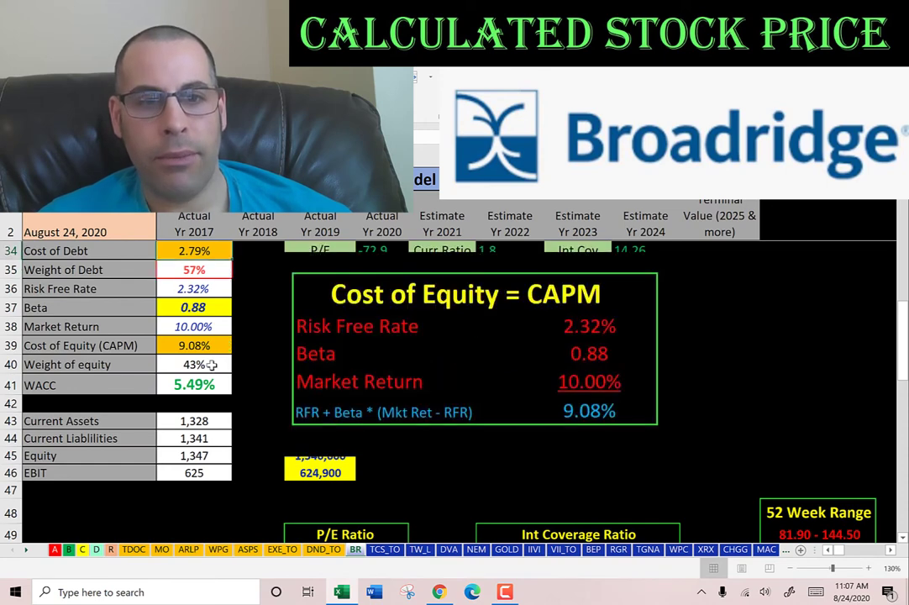
{"action": "left_click", "coordinate": [198, 347]}
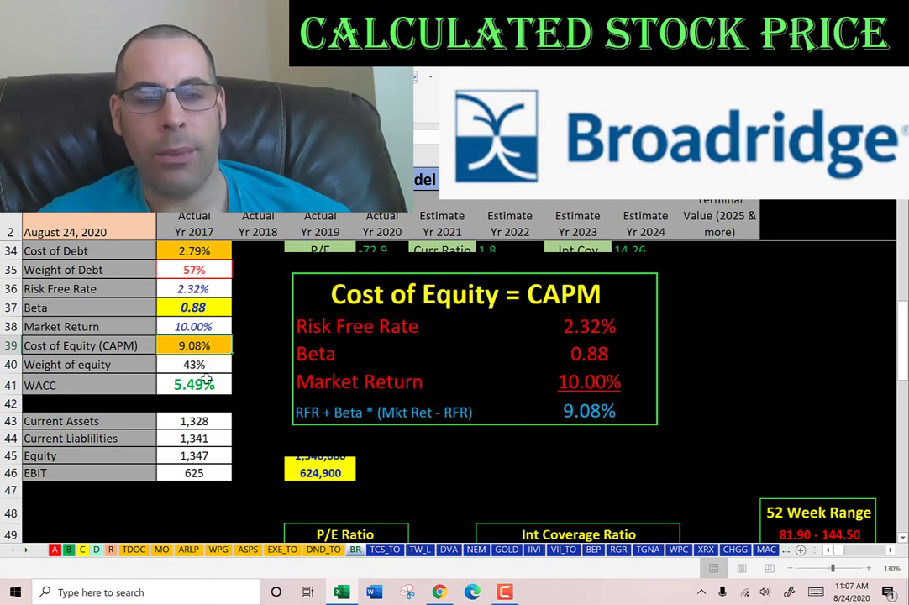
{"action": "left_click", "coordinate": [210, 385]}
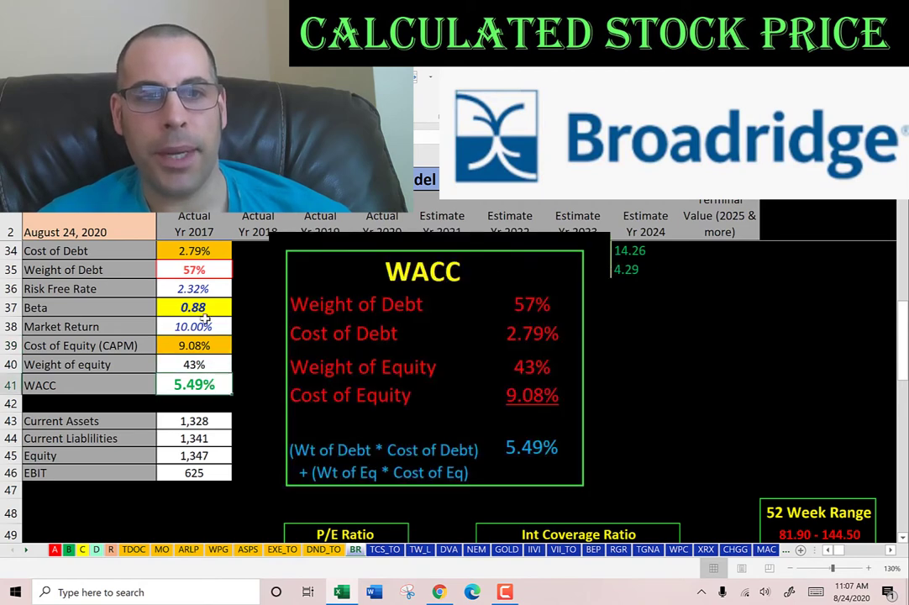
{"action": "left_click", "coordinate": [172, 319]}
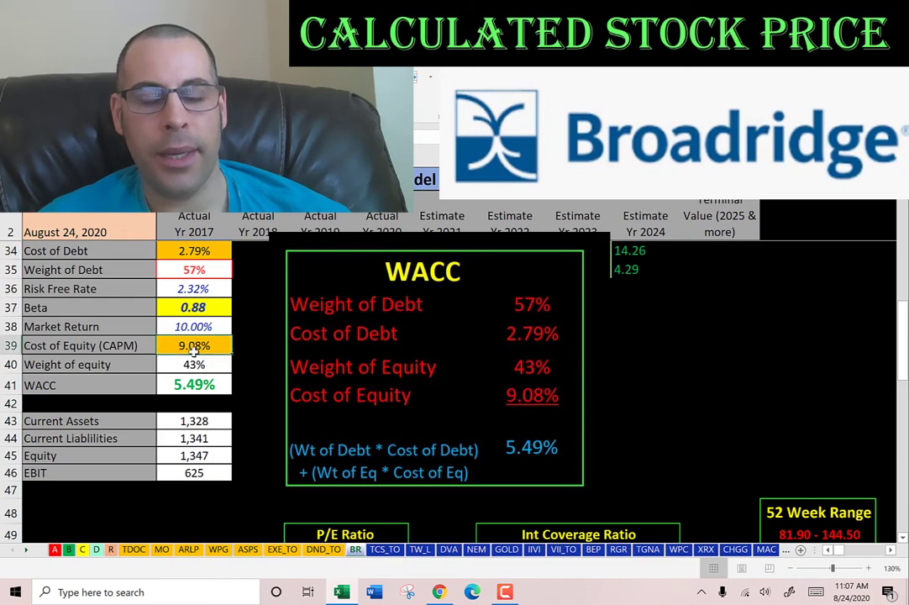
{"action": "scroll", "coordinate": [223, 299], "scroll_direction": "up", "scroll_amount": 10}
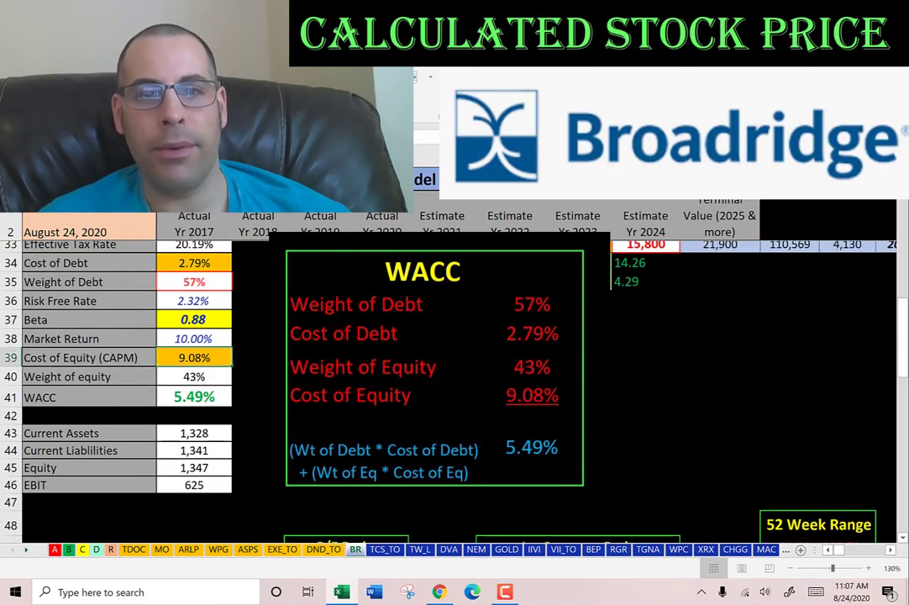
Step: Sum the present values 643 through 9,151 to confirm the 11,680 total behind the 101.54 price
{"action": "left_click", "coordinate": [437, 248]}
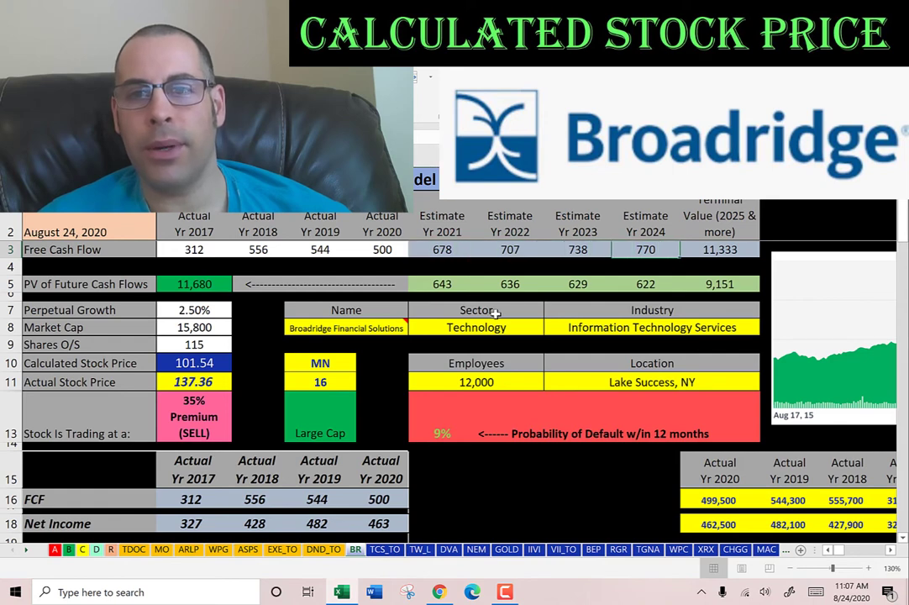
{"action": "left_click", "coordinate": [719, 249]}
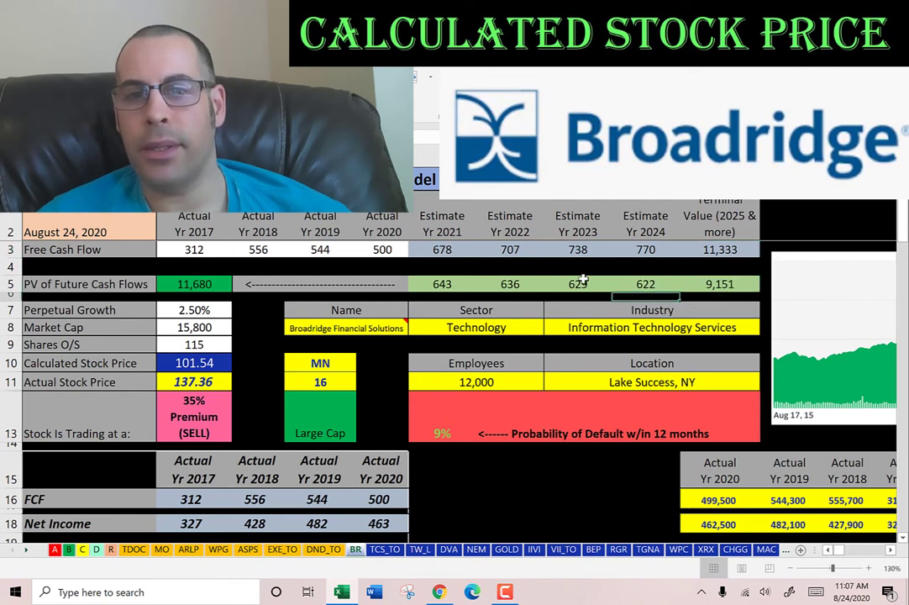
{"action": "left_click", "coordinate": [413, 286]}
{"action": "left_click_drag", "start_coordinate": [431, 288], "coordinate": [705, 284]}
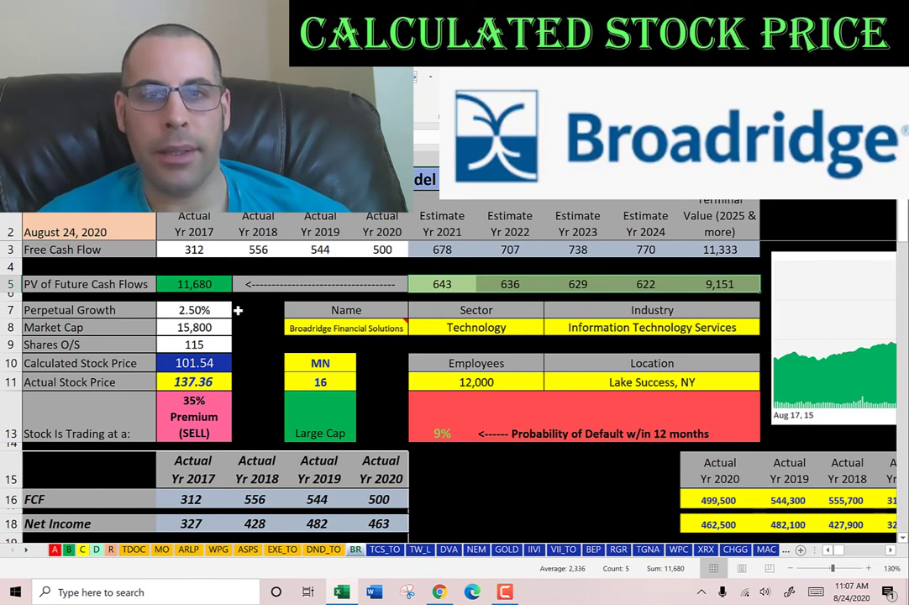
{"action": "left_click", "coordinate": [196, 345]}
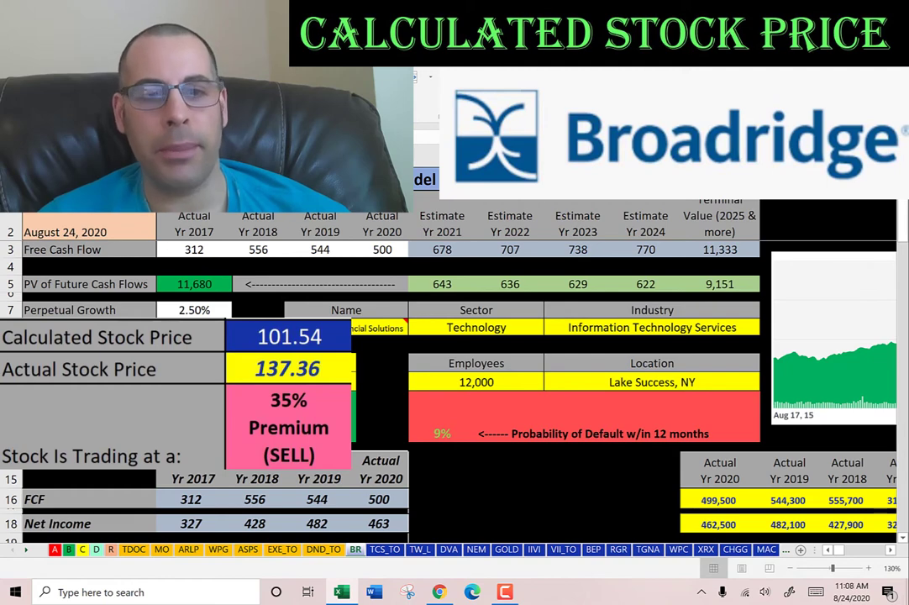
{"action": "key", "text": "alt+Tab"}
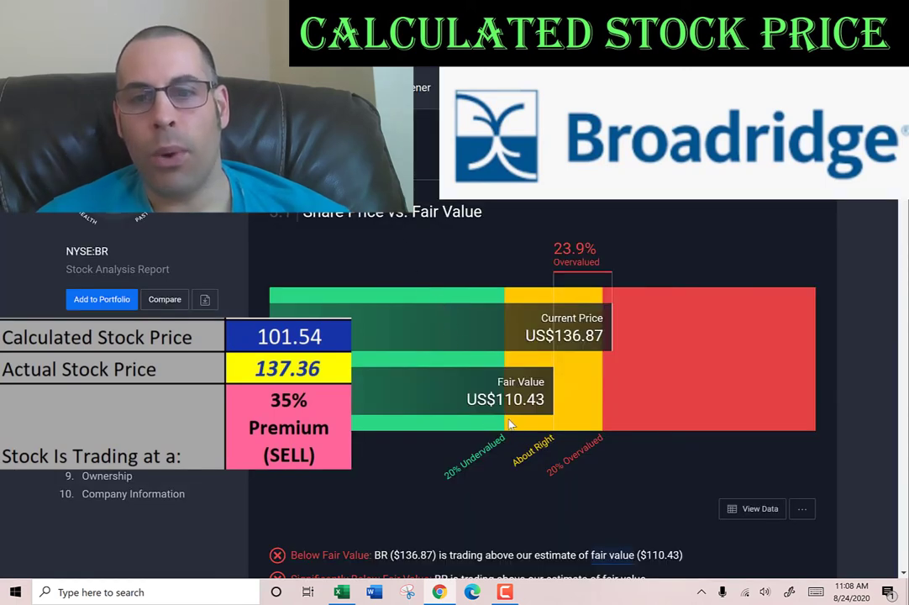
Step: Switch back from the fair-value page to the Broadridge DCF model
{"action": "key", "text": "alt+Tab"}
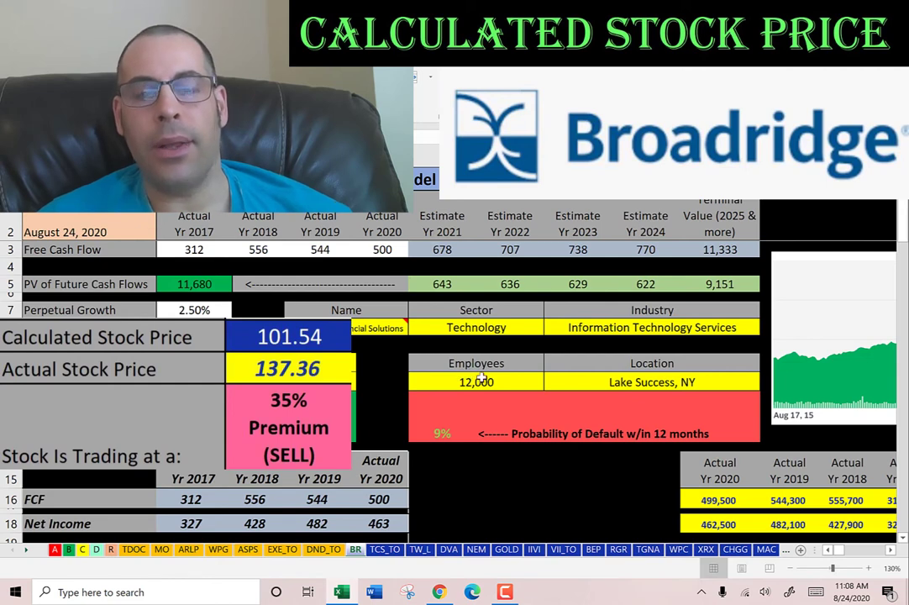
Step: Enlarge the stock price chart, shift it left, and scroll down to the P/E and P/S boxes
{"action": "left_click", "coordinate": [812, 325]}
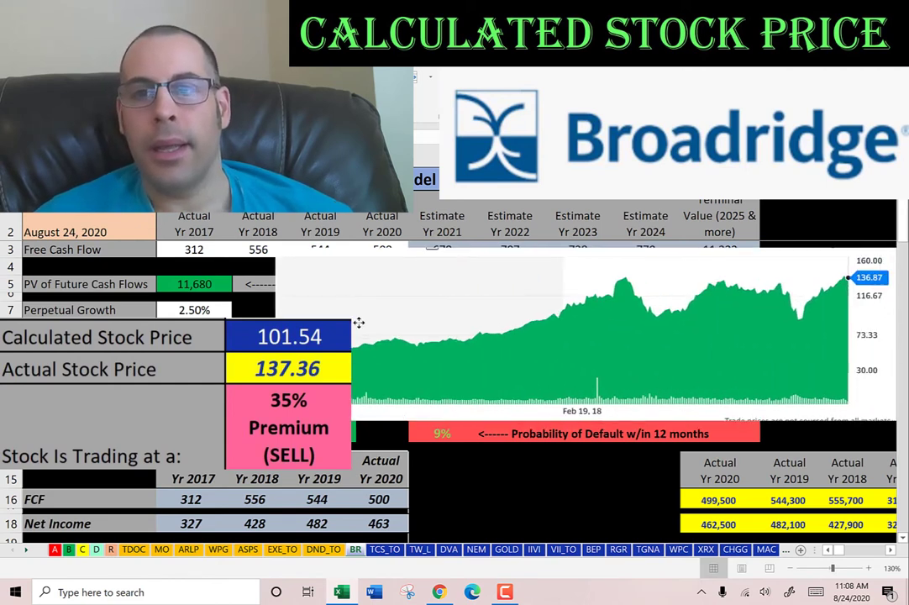
{"action": "left_click_drag", "start_coordinate": [358, 323], "coordinate": [309, 316]}
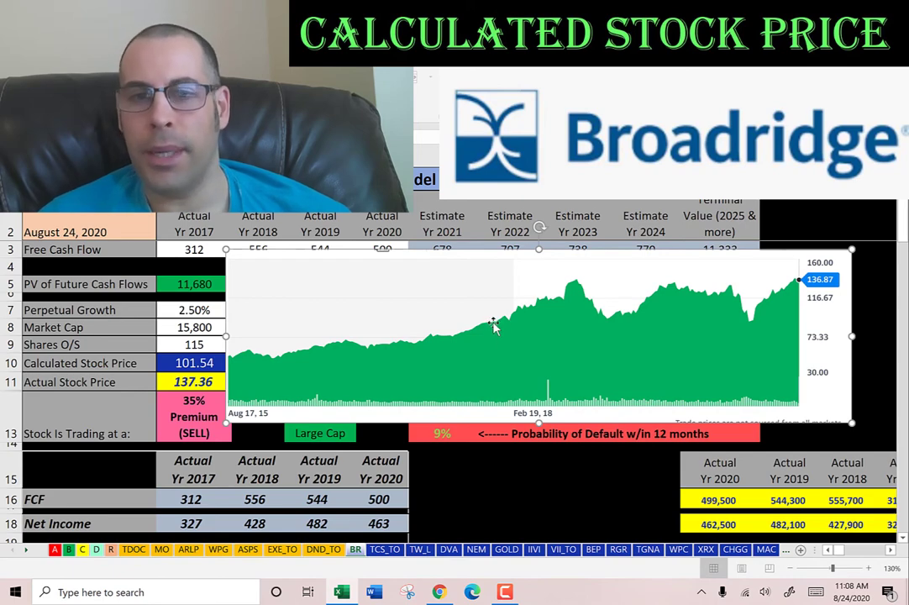
{"action": "scroll", "coordinate": [471, 336], "scroll_direction": "down", "scroll_amount": 3}
{"action": "scroll", "coordinate": [460, 336], "scroll_direction": "down", "scroll_amount": 6}
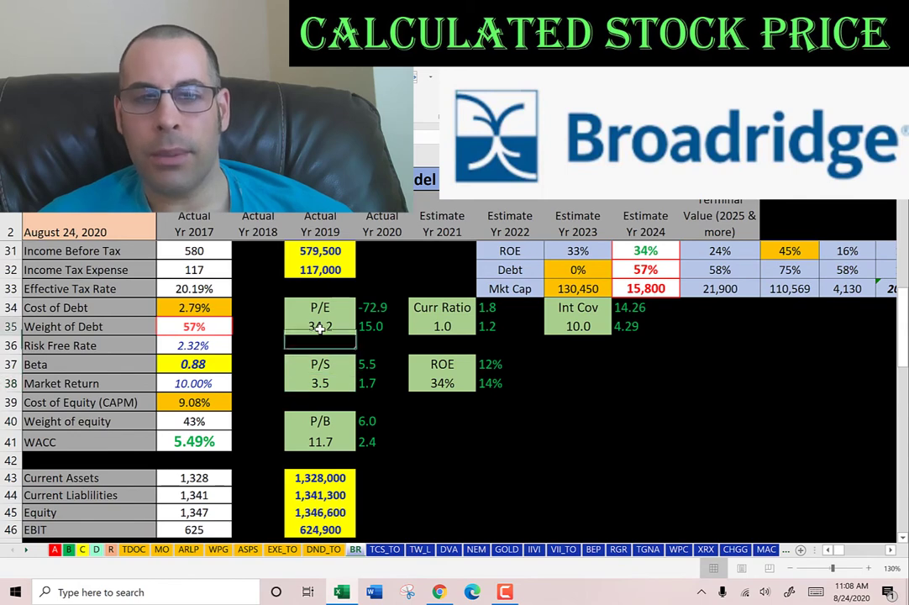
{"action": "left_click", "coordinate": [320, 400]}
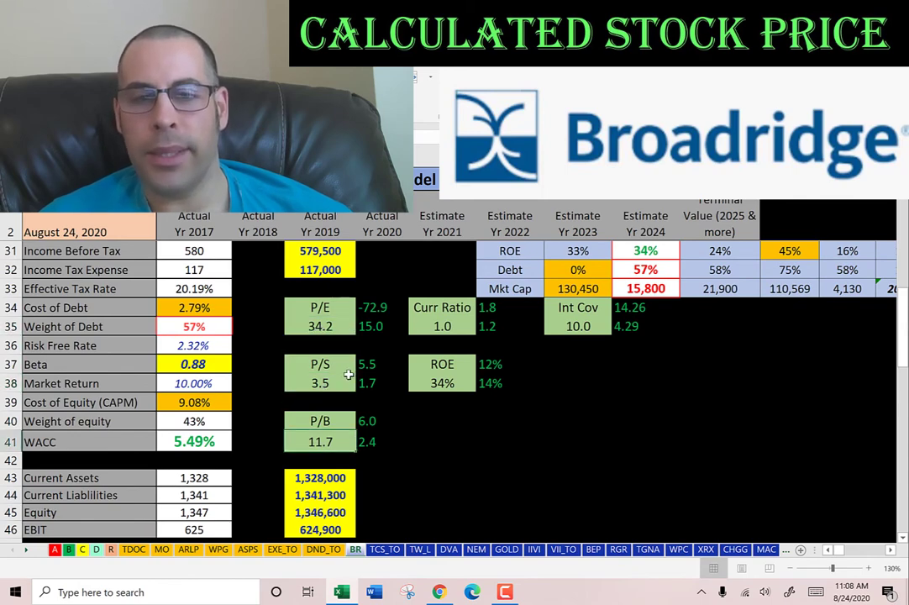
{"action": "scroll", "coordinate": [319, 437], "scroll_direction": "down", "scroll_amount": 5}
{"action": "left_click", "coordinate": [379, 324]}
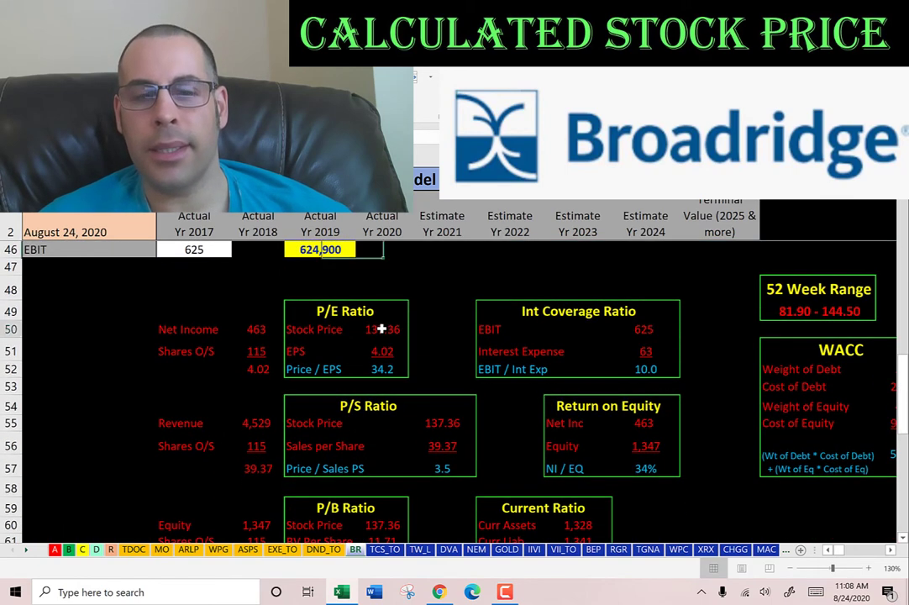
{"action": "key", "text": "Down"}
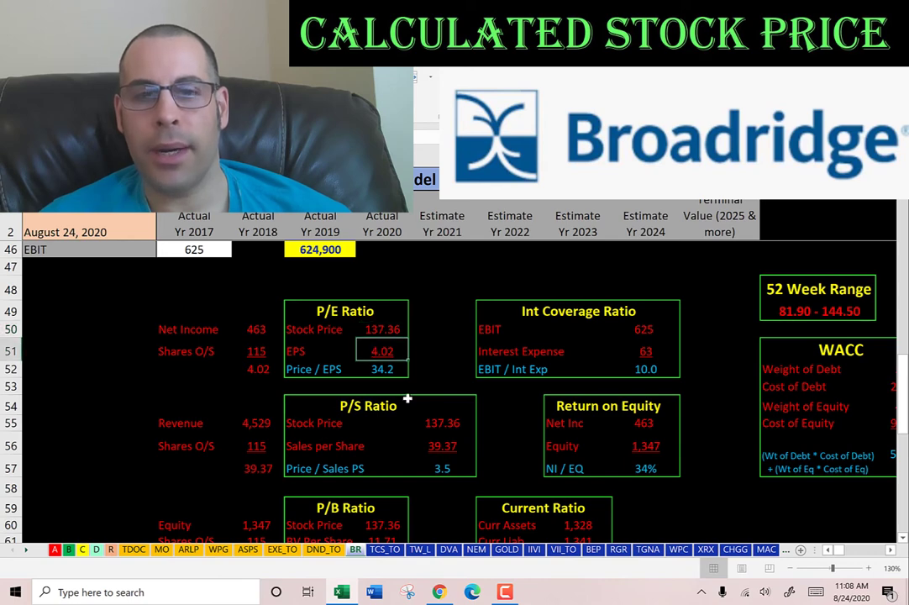
{"action": "left_click", "coordinate": [257, 313]}
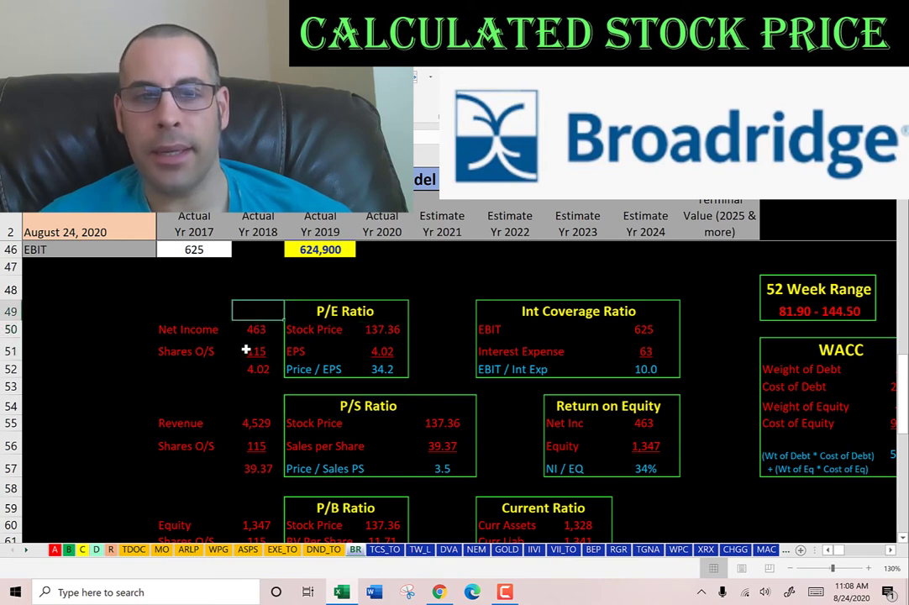
{"action": "left_click", "coordinate": [251, 351]}
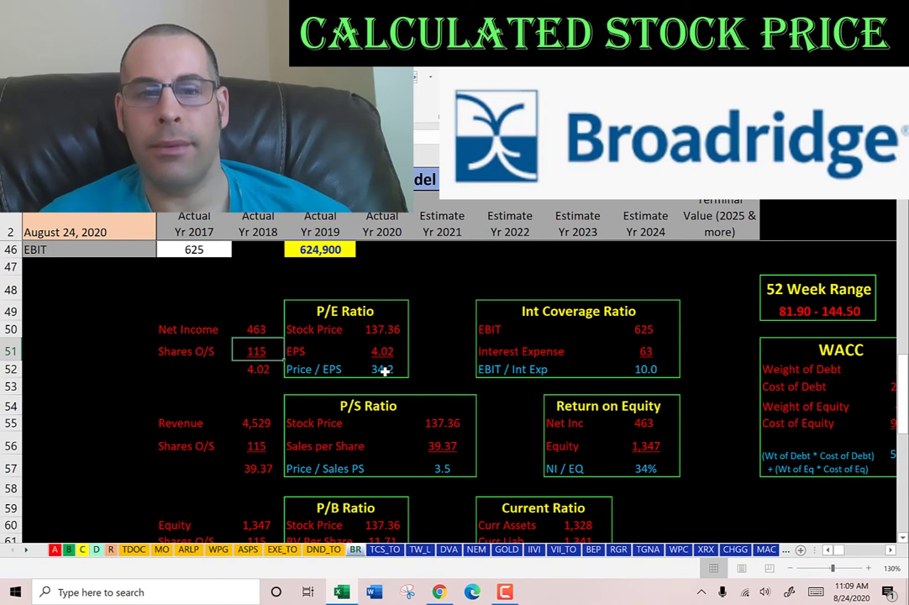
{"action": "scroll", "coordinate": [420, 371], "scroll_direction": "down", "scroll_amount": 3}
{"action": "scroll", "coordinate": [404, 371], "scroll_direction": "up", "scroll_amount": 1}
{"action": "left_click", "coordinate": [436, 303]}
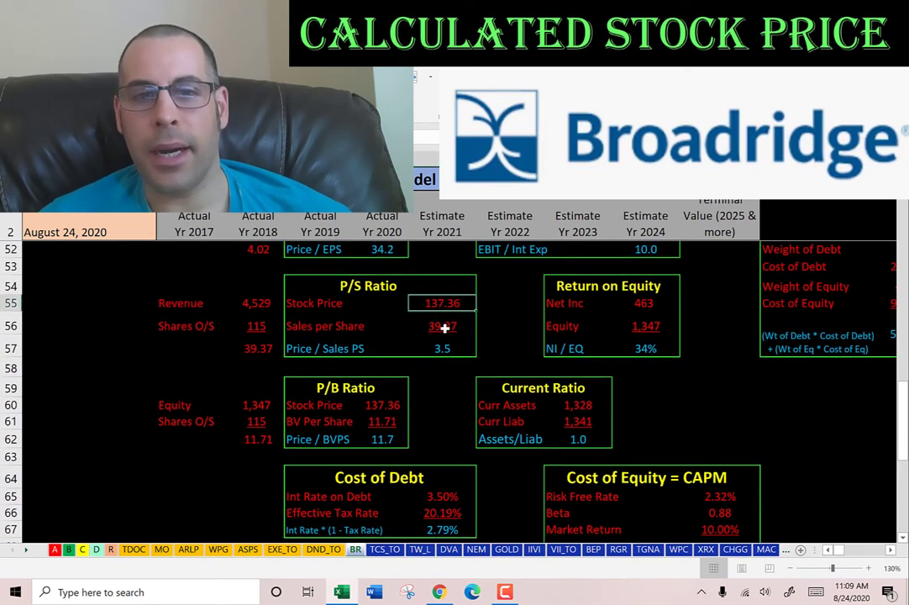
{"action": "left_click", "coordinate": [442, 327]}
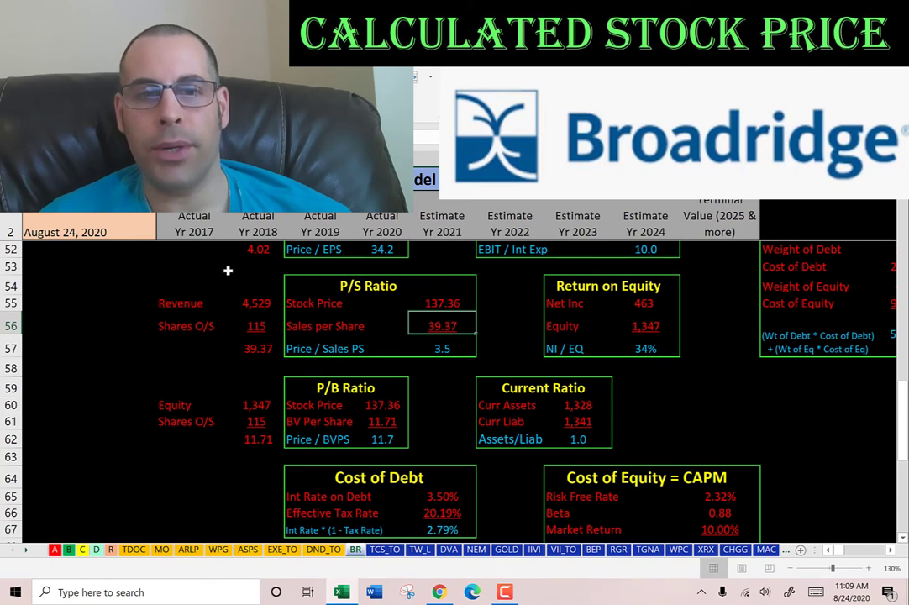
{"action": "left_click", "coordinate": [442, 347]}
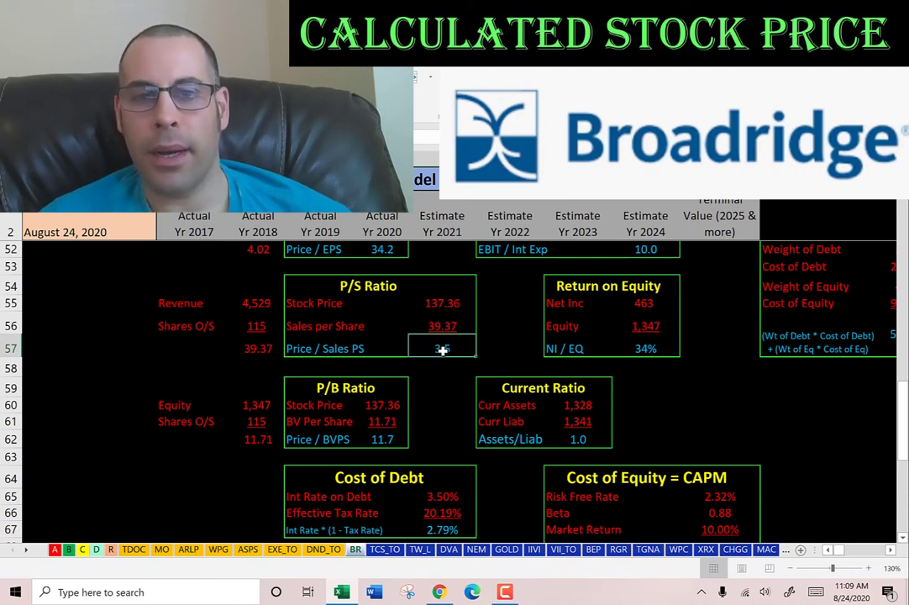
Step: Check BVPS 11.71 from equity 1,347 and 115 shares, then copy the 11.7 Price/BVPS result
{"action": "left_click", "coordinate": [382, 421]}
{"action": "scroll", "coordinate": [400, 345], "scroll_direction": "down", "scroll_amount": 2}
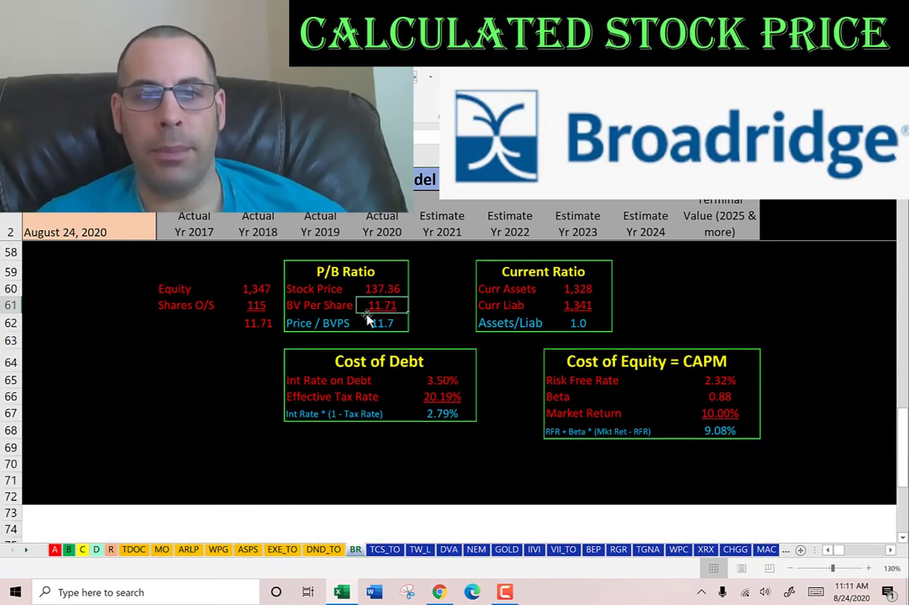
{"action": "left_click", "coordinate": [254, 287]}
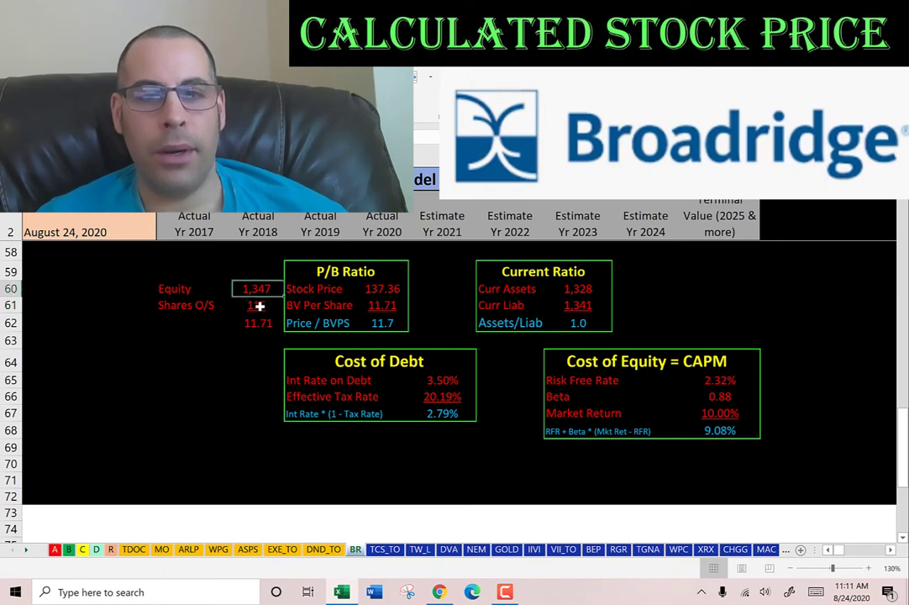
{"action": "left_click", "coordinate": [258, 305]}
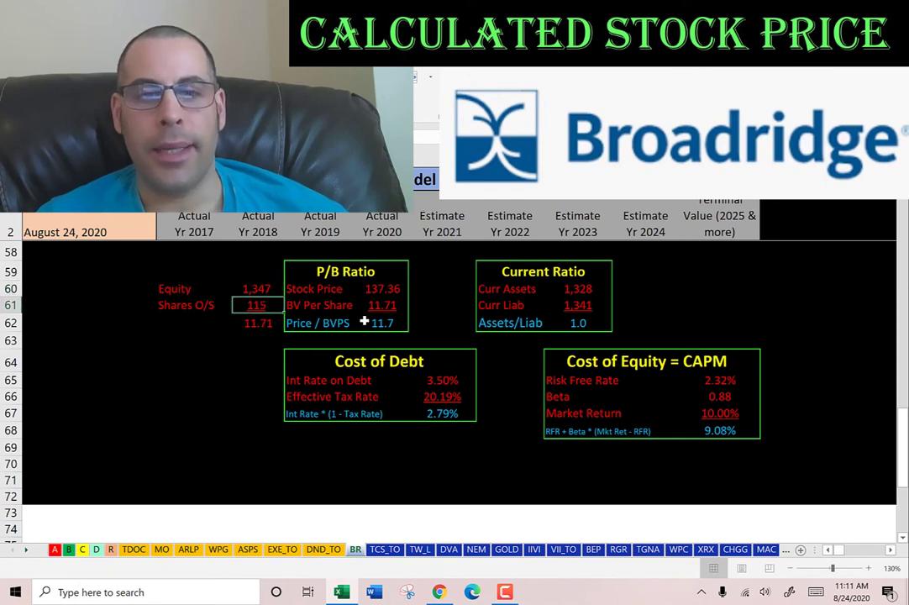
{"action": "left_click", "coordinate": [381, 321]}
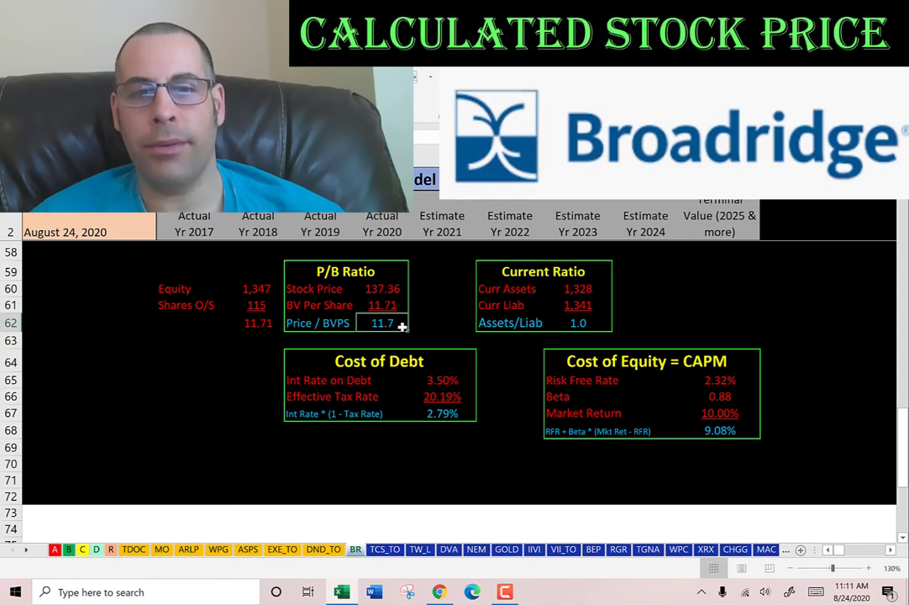
{"action": "key", "text": "ctrl+c"}
{"action": "scroll", "coordinate": [404, 329], "scroll_direction": "up", "scroll_amount": 9}
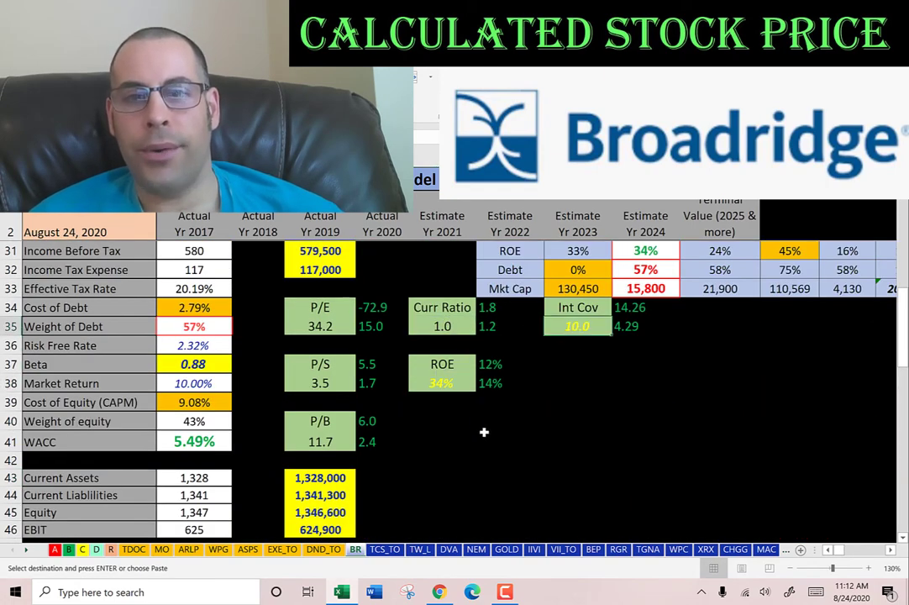
Step: Check current assets 1,328, current liabilities 1,341, net income 463 and equity 1,347
{"action": "scroll", "coordinate": [494, 415], "scroll_direction": "down", "scroll_amount": 4}
{"action": "scroll", "coordinate": [495, 415], "scroll_direction": "down", "scroll_amount": 4}
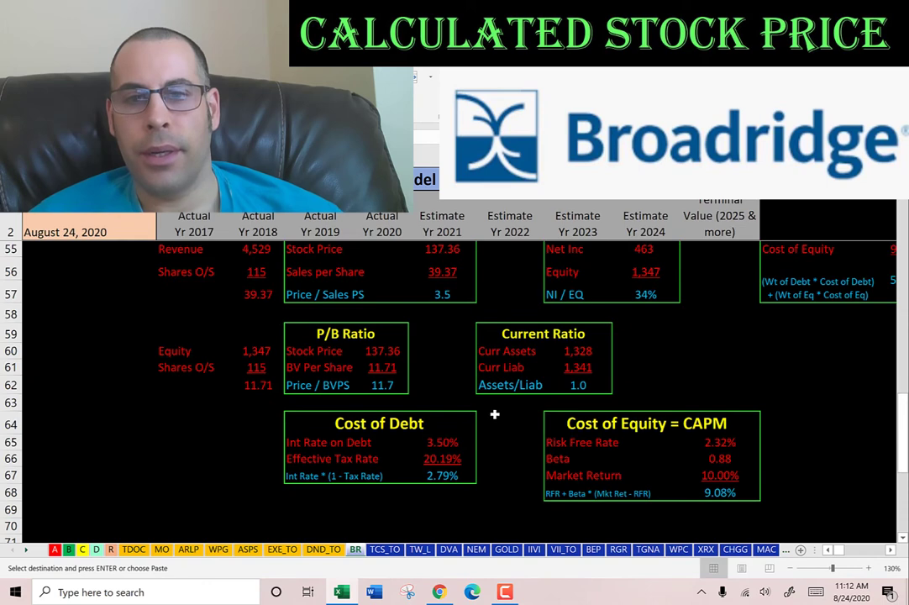
{"action": "left_click", "coordinate": [568, 353]}
{"action": "left_click", "coordinate": [571, 367]}
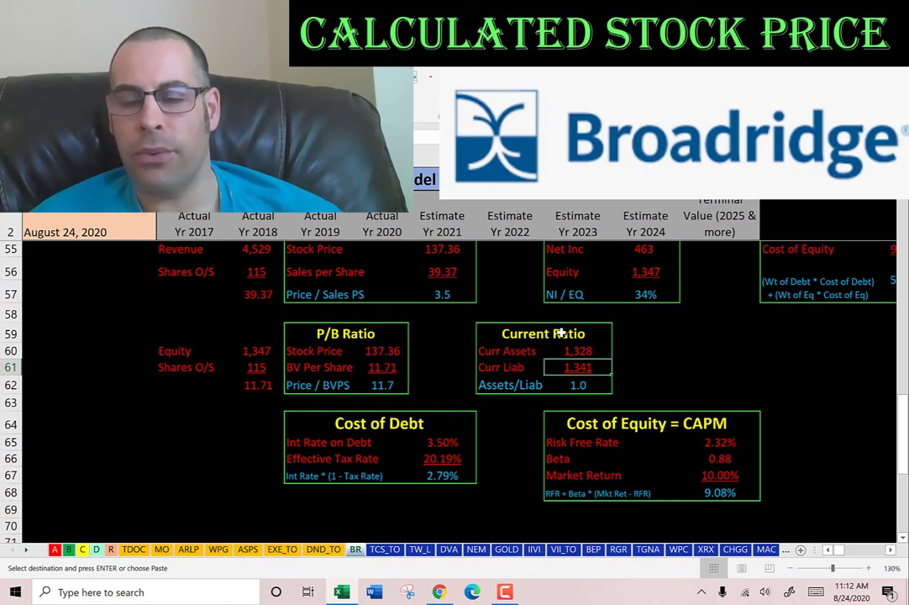
{"action": "scroll", "coordinate": [661, 401], "scroll_direction": "up", "scroll_amount": 2}
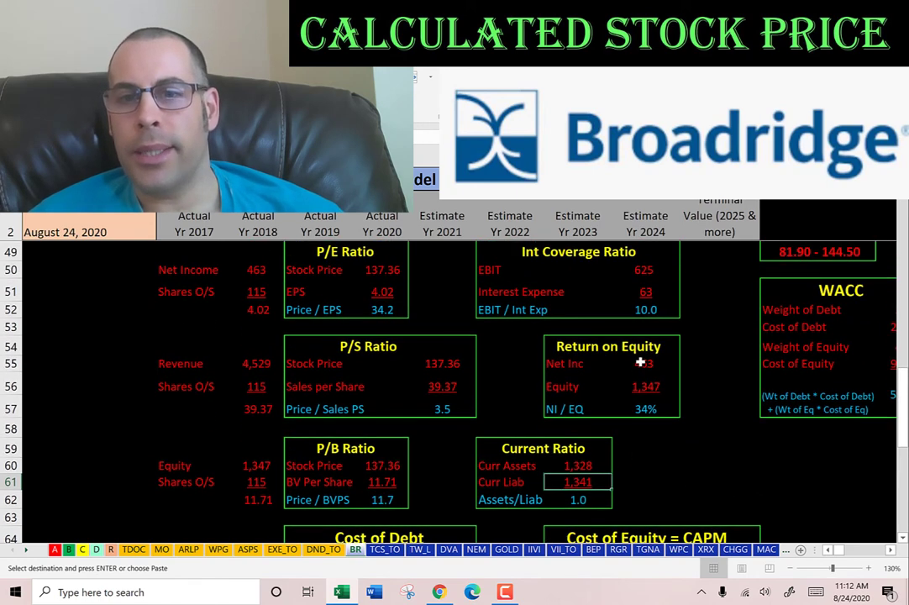
{"action": "left_click", "coordinate": [641, 363]}
{"action": "left_click", "coordinate": [648, 386]}
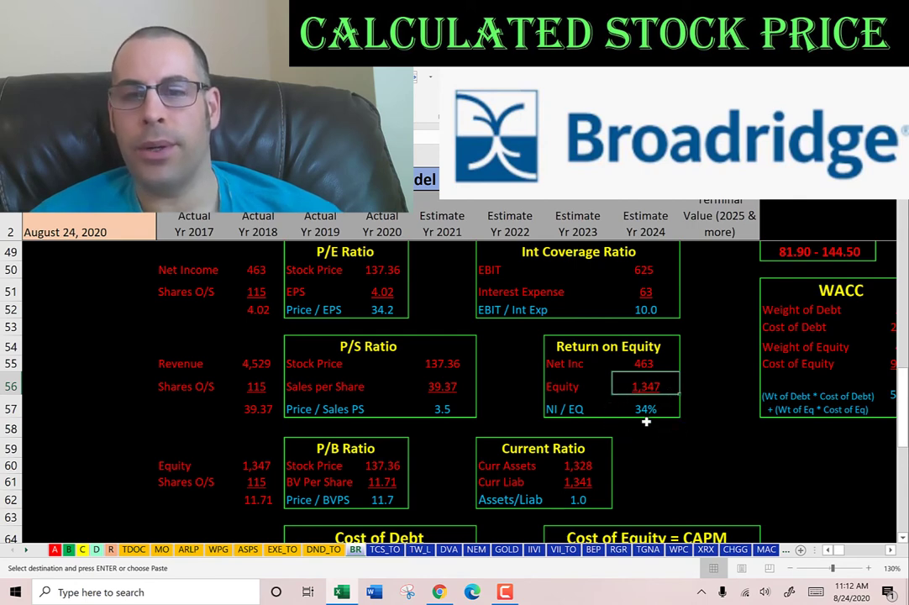
Step: Check EBIT 625 and interest expense 63, then bring up the peer comparison Ticker table
{"action": "scroll", "coordinate": [632, 339], "scroll_direction": "up", "scroll_amount": 1}
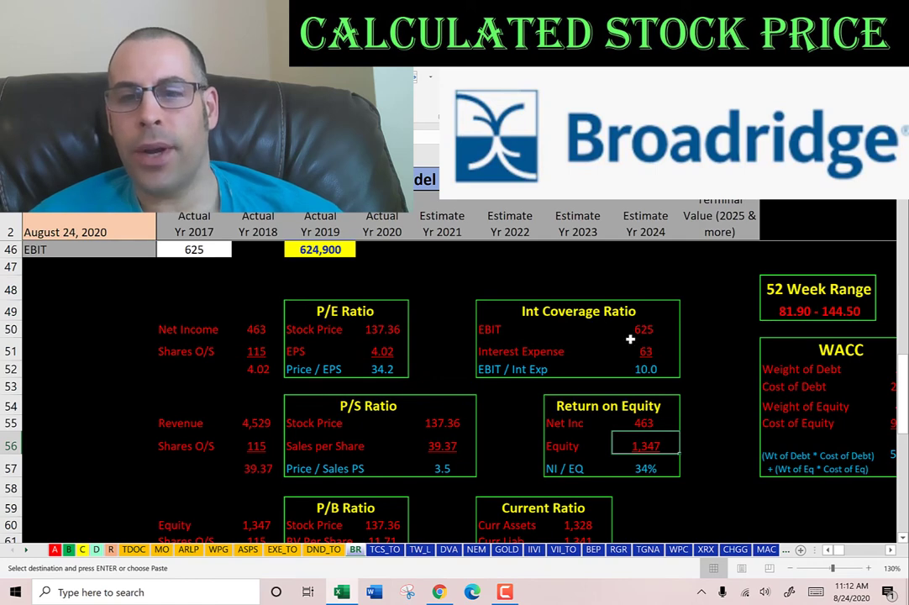
{"action": "left_click", "coordinate": [640, 329]}
{"action": "left_click", "coordinate": [643, 352]}
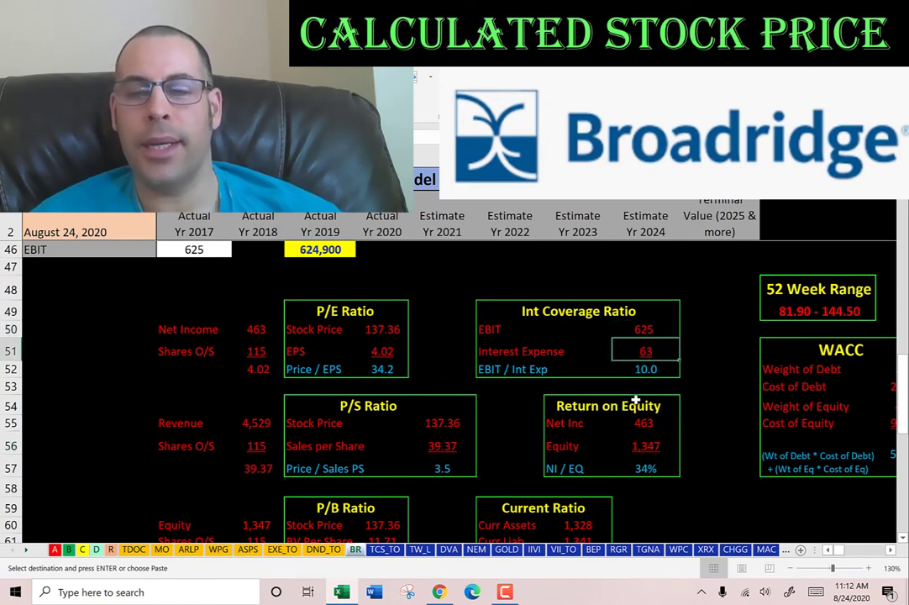
{"action": "scroll", "coordinate": [636, 399], "scroll_direction": "up", "scroll_amount": 8}
{"action": "scroll", "coordinate": [777, 355], "scroll_direction": "right", "scroll_amount": 5}
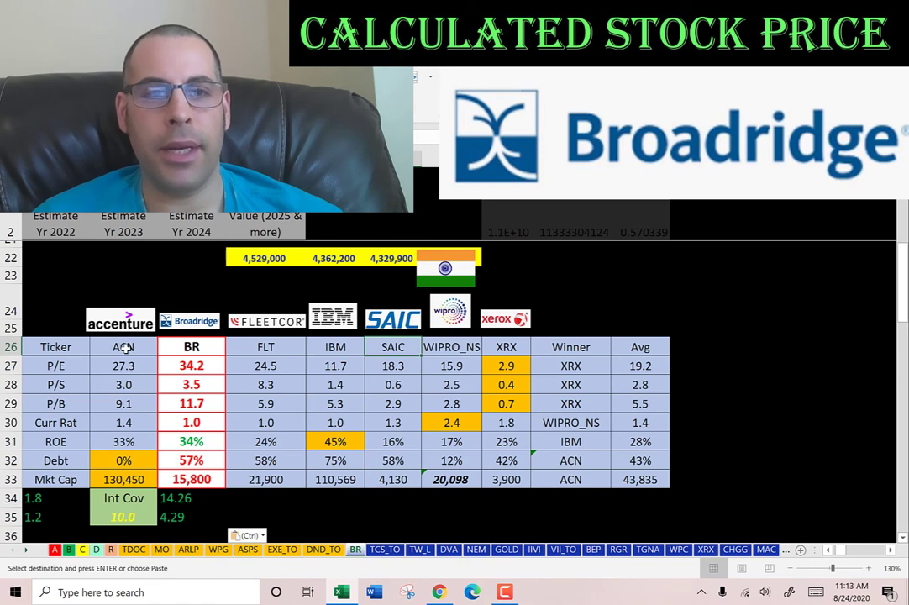
{"action": "left_click", "coordinate": [266, 348]}
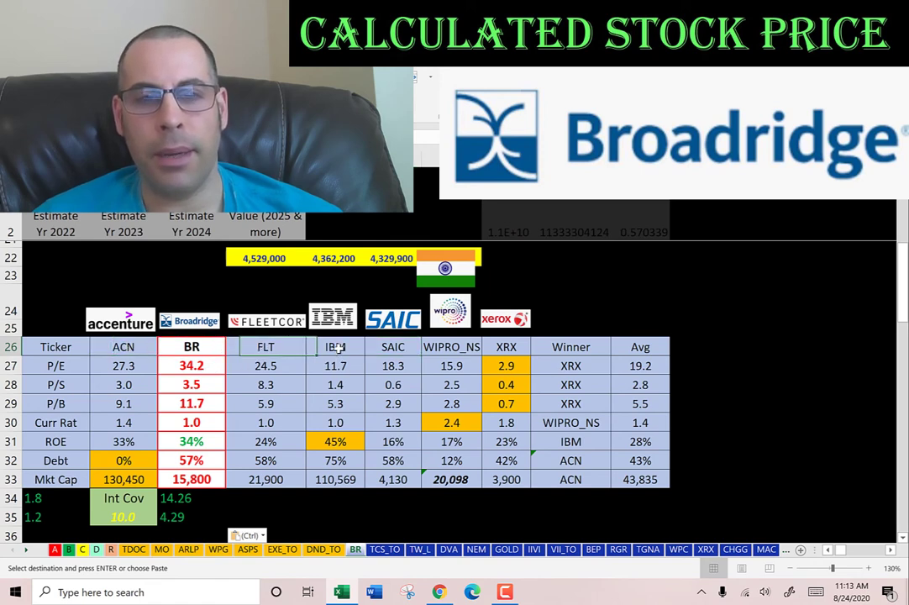
{"action": "left_click", "coordinate": [405, 345]}
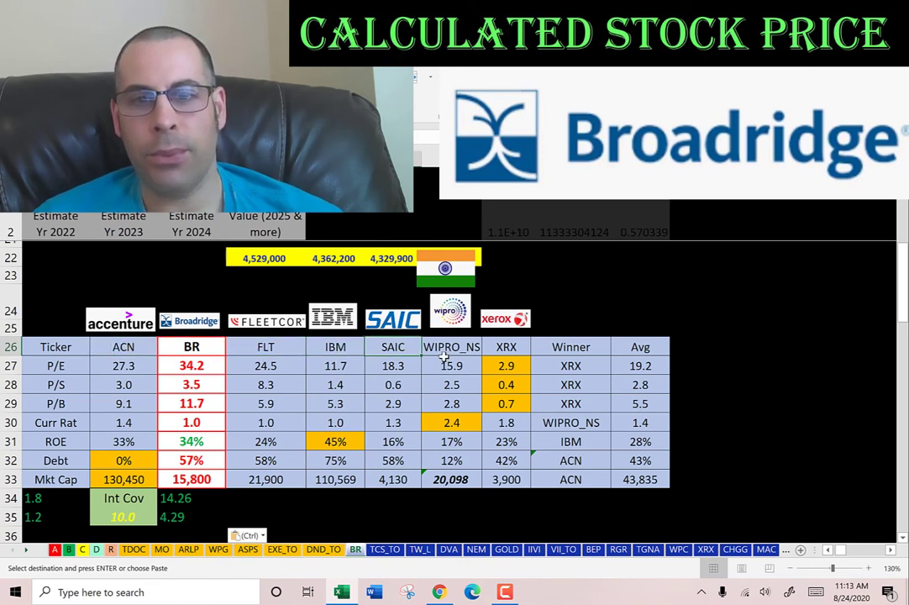
{"action": "left_click", "coordinate": [444, 359]}
{"action": "left_click", "coordinate": [508, 345]}
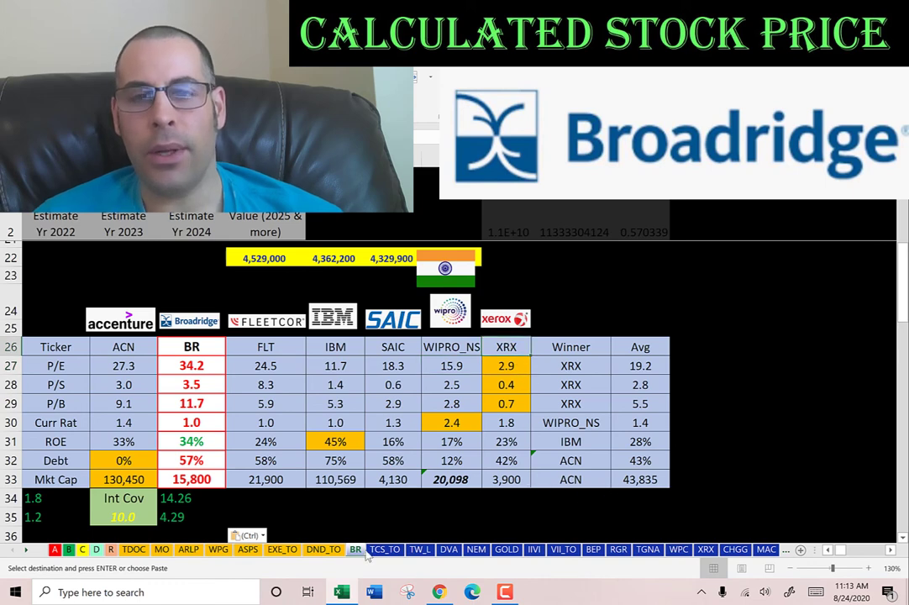
{"action": "left_click", "coordinate": [187, 346]}
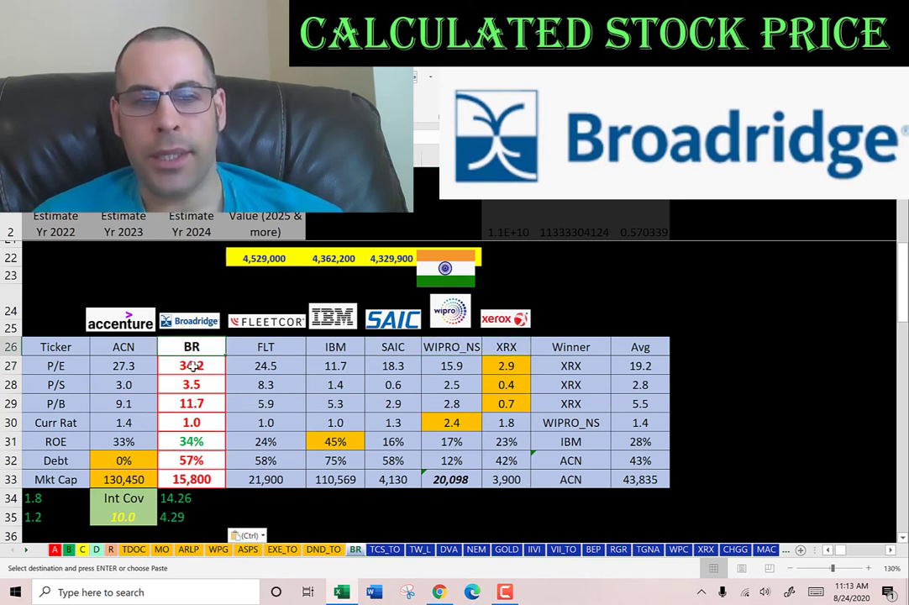
{"action": "left_click", "coordinate": [191, 367]}
{"action": "left_click", "coordinate": [195, 384]}
{"action": "left_click", "coordinate": [197, 403]}
{"action": "left_click", "coordinate": [196, 423]}
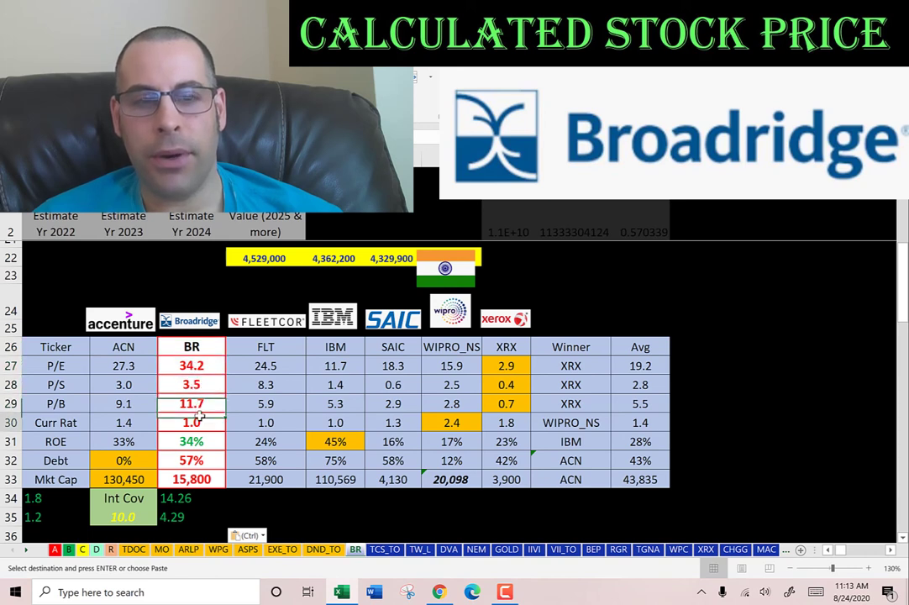
{"action": "left_click", "coordinate": [199, 441]}
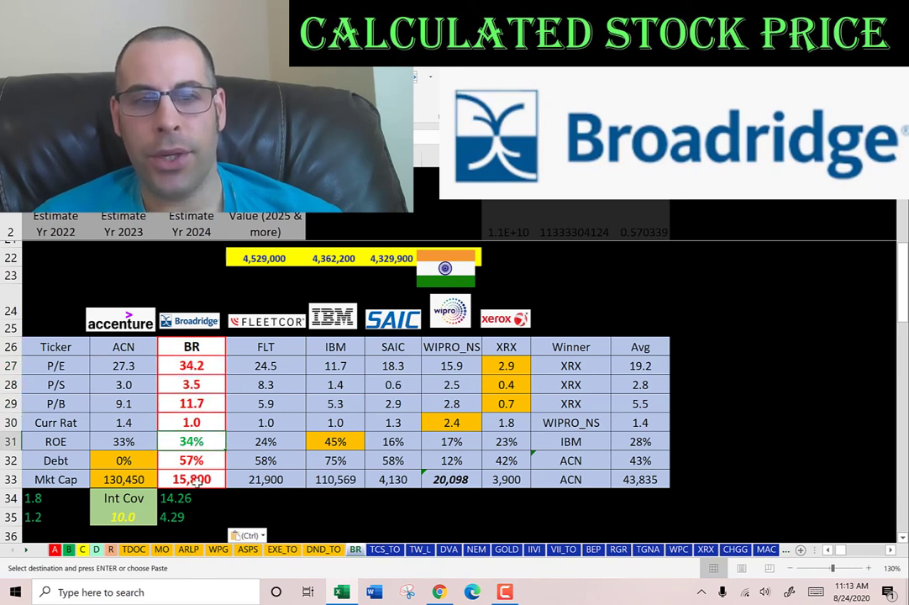
{"action": "left_click", "coordinate": [196, 366]}
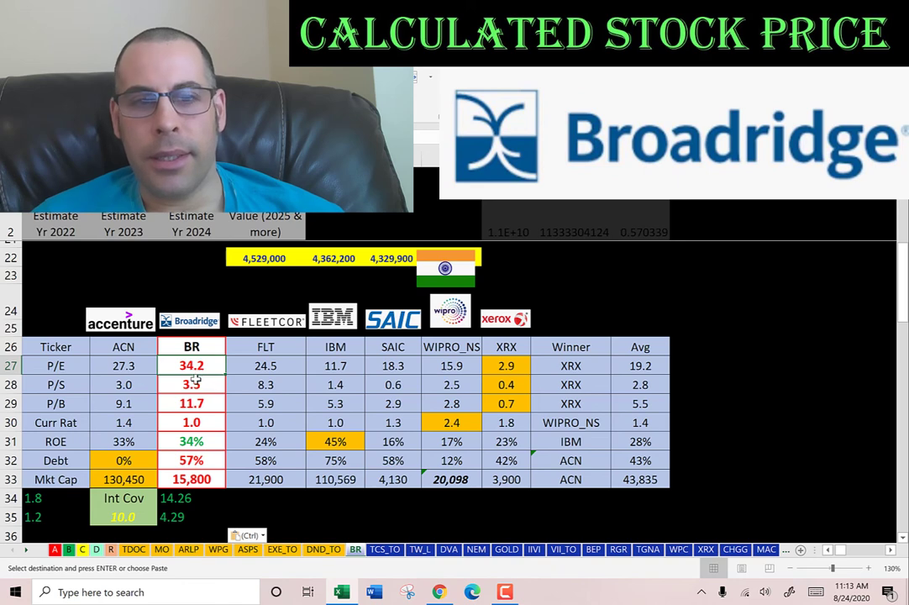
{"action": "left_click", "coordinate": [193, 384]}
{"action": "left_click", "coordinate": [187, 403]}
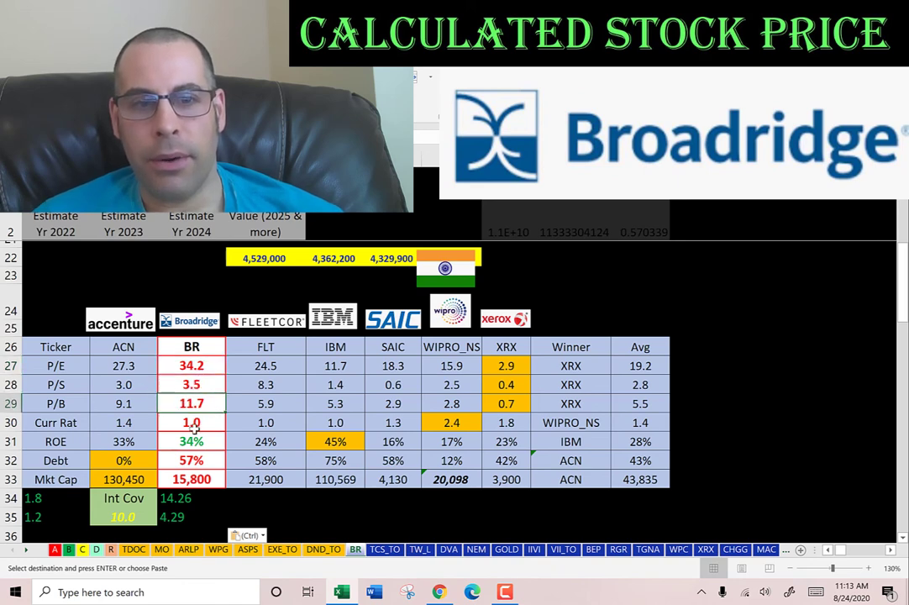
{"action": "left_click", "coordinate": [193, 424]}
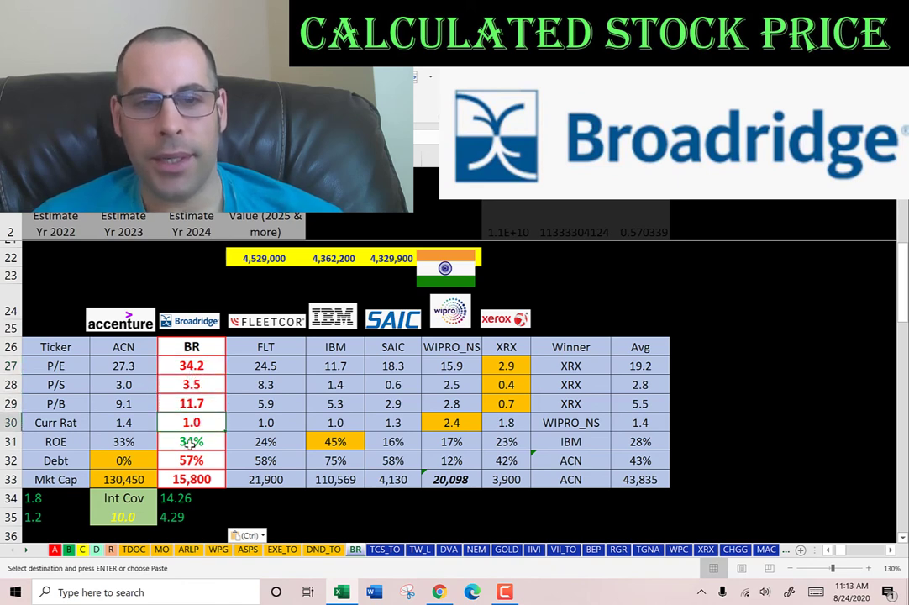
{"action": "left_click", "coordinate": [511, 365]}
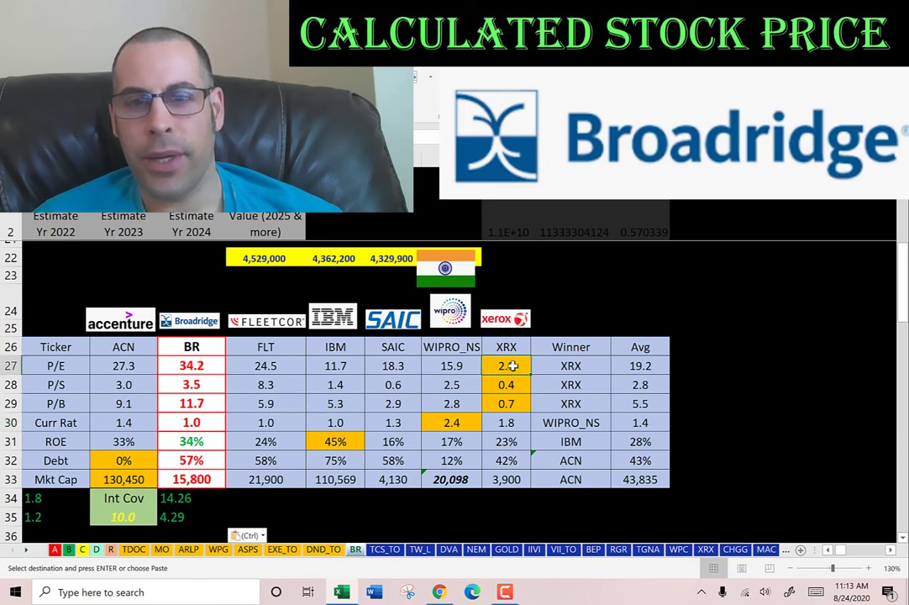
{"action": "left_click", "coordinate": [512, 385]}
{"action": "left_click", "coordinate": [511, 403]}
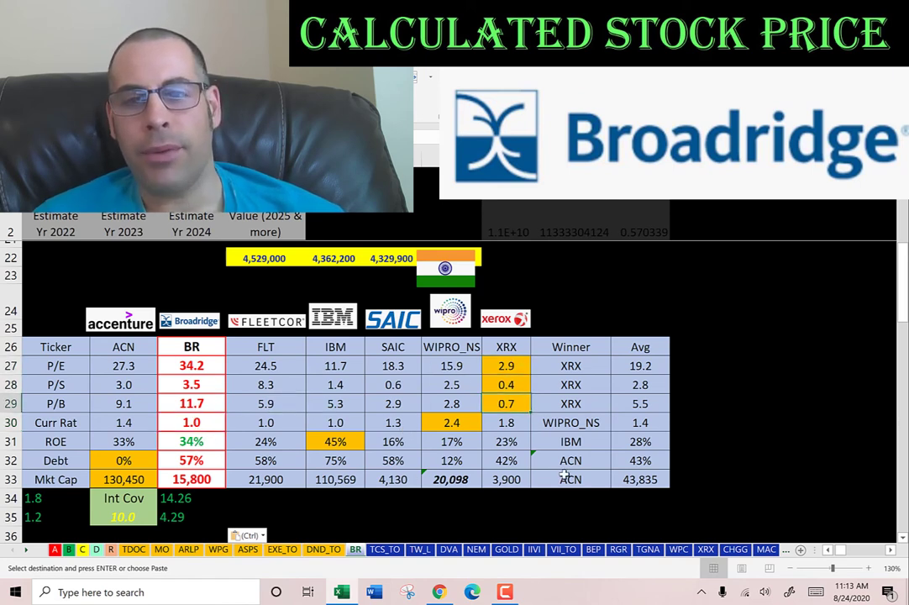
{"action": "left_click", "coordinate": [643, 441]}
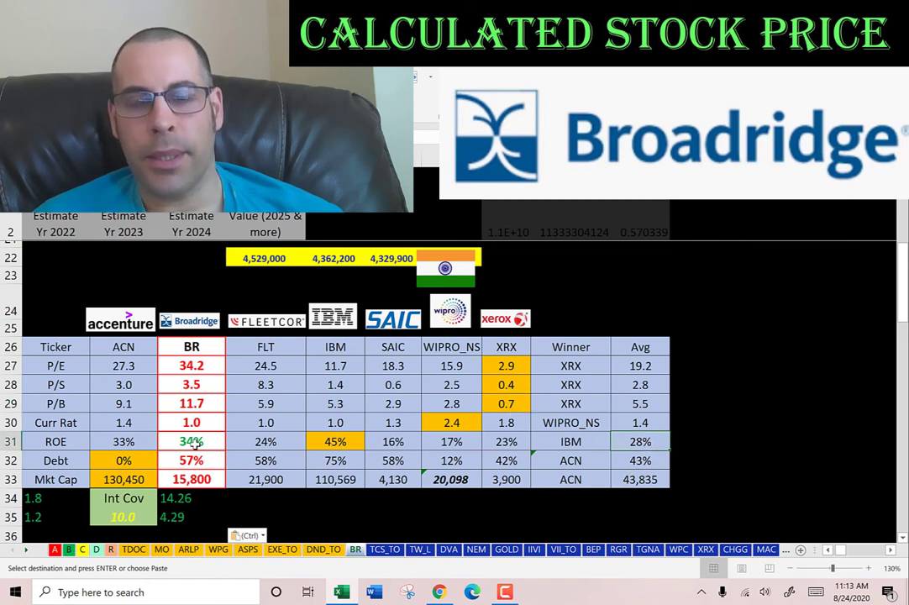
{"action": "left_click", "coordinate": [193, 440]}
{"action": "left_click", "coordinate": [192, 461]}
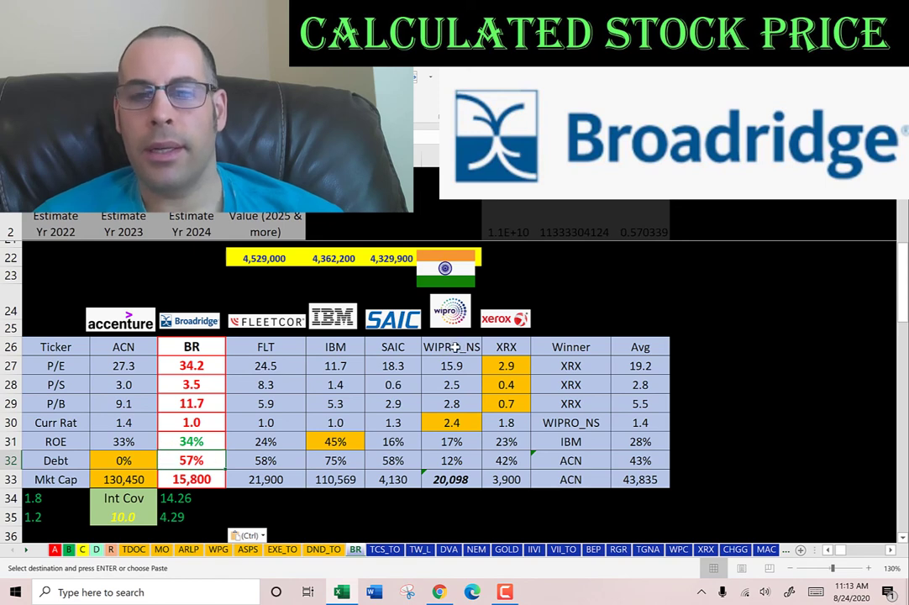
{"action": "left_click", "coordinate": [191, 478]}
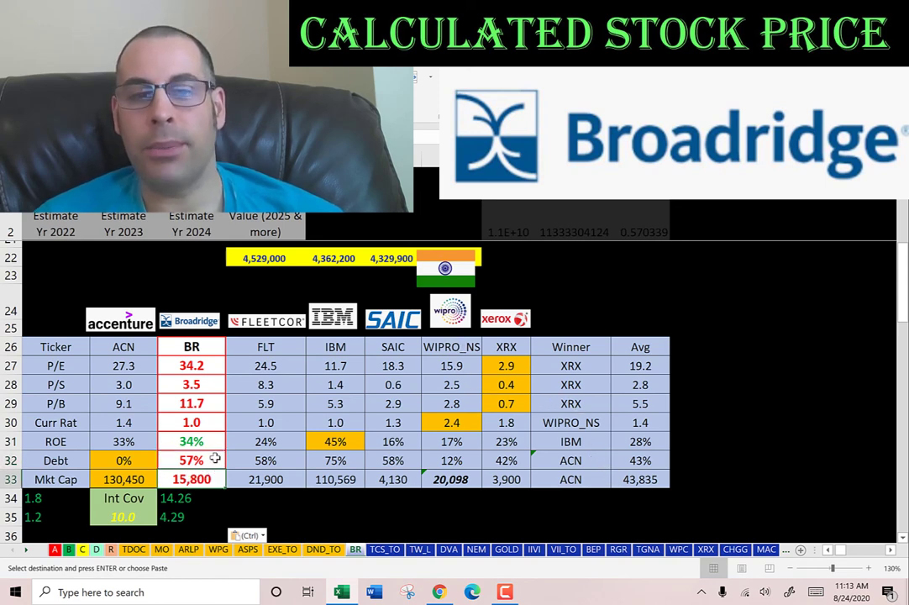